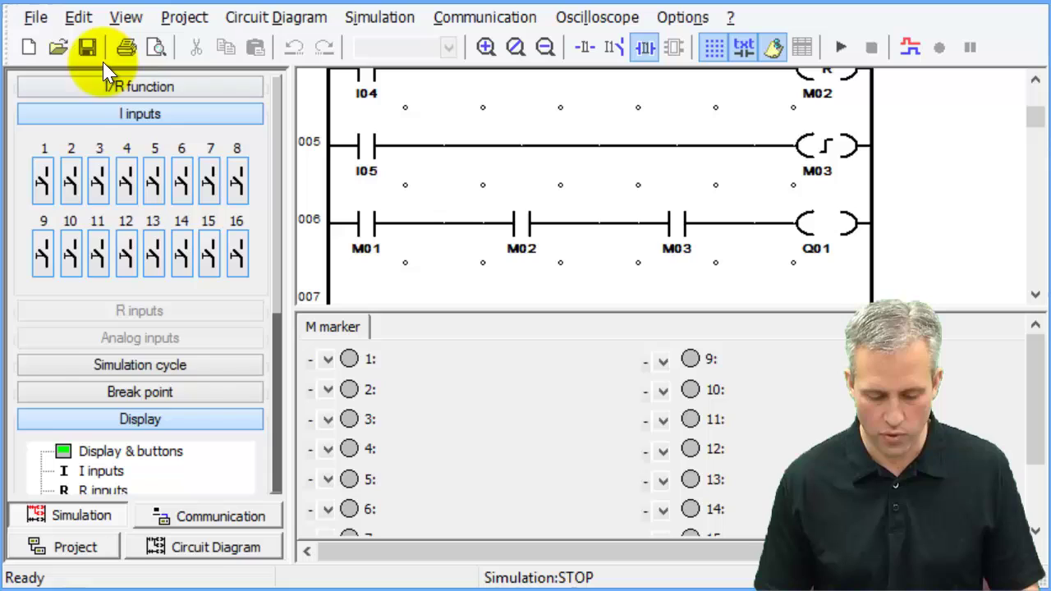
Bring up the old project's save options and dismiss them without saving
{"action": "left_click", "coordinate": [35, 17]}
{"action": "left_click", "coordinate": [82, 183]}
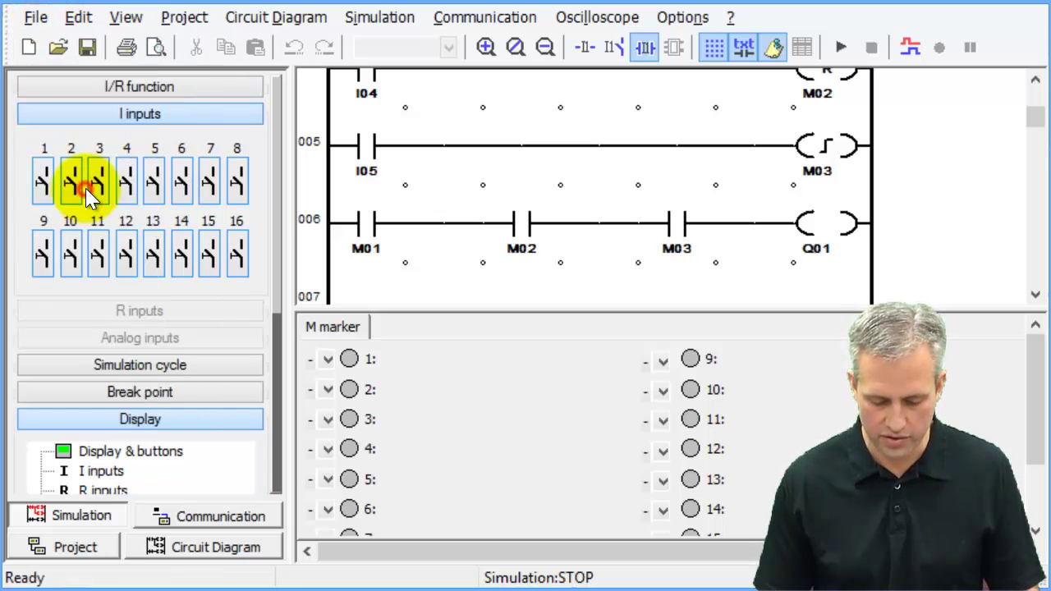
Start a new project using the 1760-L12AWA-NC ser.A controller from the 1760-L12 ser.A family
{"action": "left_click", "coordinate": [31, 49]}
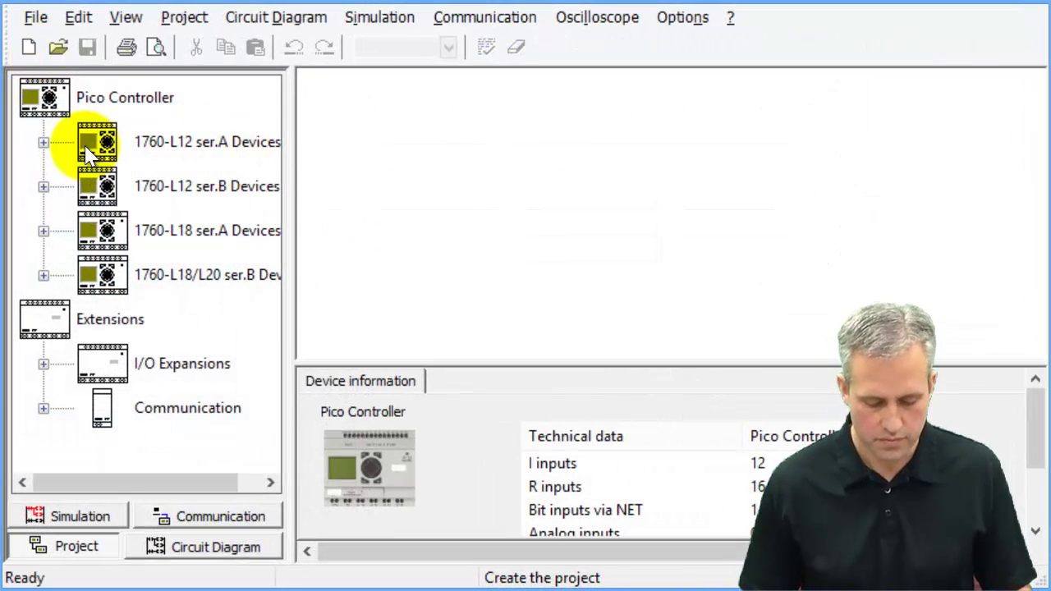
{"action": "left_click", "coordinate": [44, 142]}
{"action": "left_click_drag", "start_coordinate": [164, 141], "coordinate": [511, 179]}
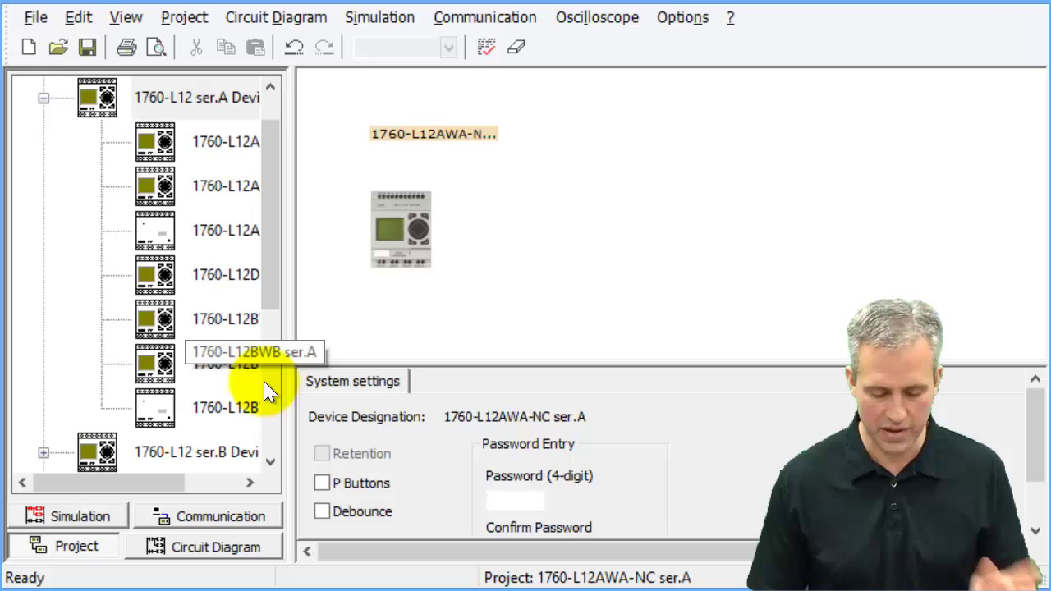
In the circuit diagram, wire contact I01 to timing relay coil T01 on rung 001
{"action": "left_click", "coordinate": [207, 547]}
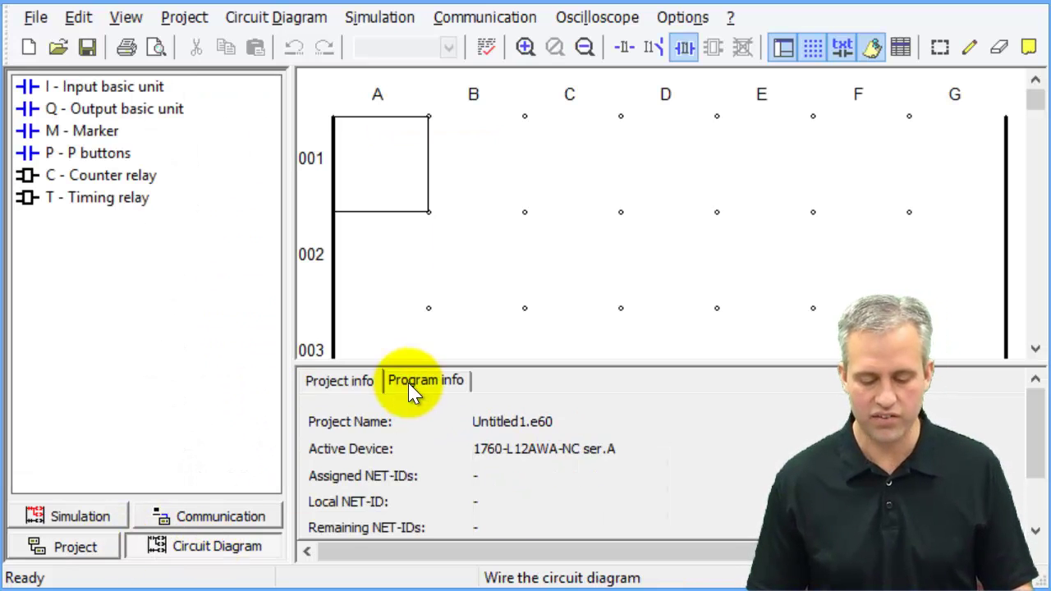
{"action": "left_click_drag", "start_coordinate": [509, 363], "coordinate": [509, 424]}
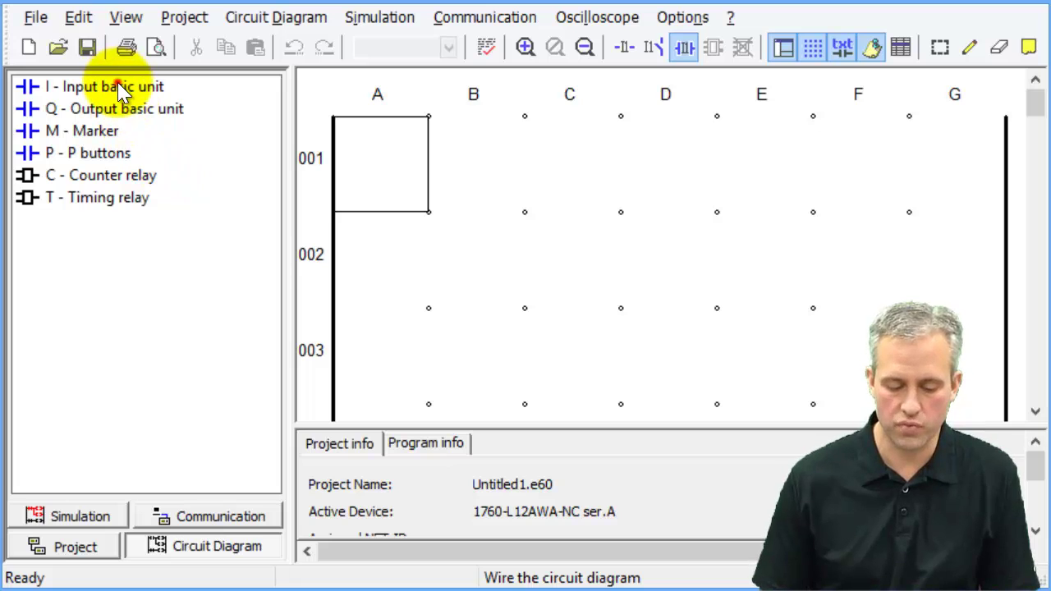
{"action": "left_click_drag", "start_coordinate": [119, 88], "coordinate": [383, 169]}
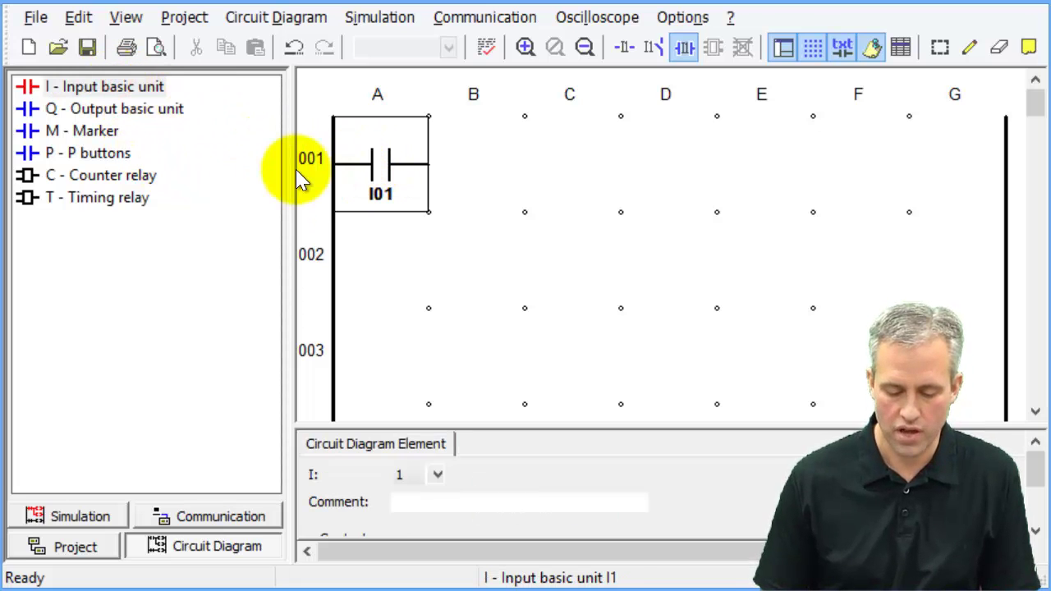
{"action": "left_click_drag", "start_coordinate": [143, 197], "coordinate": [940, 184]}
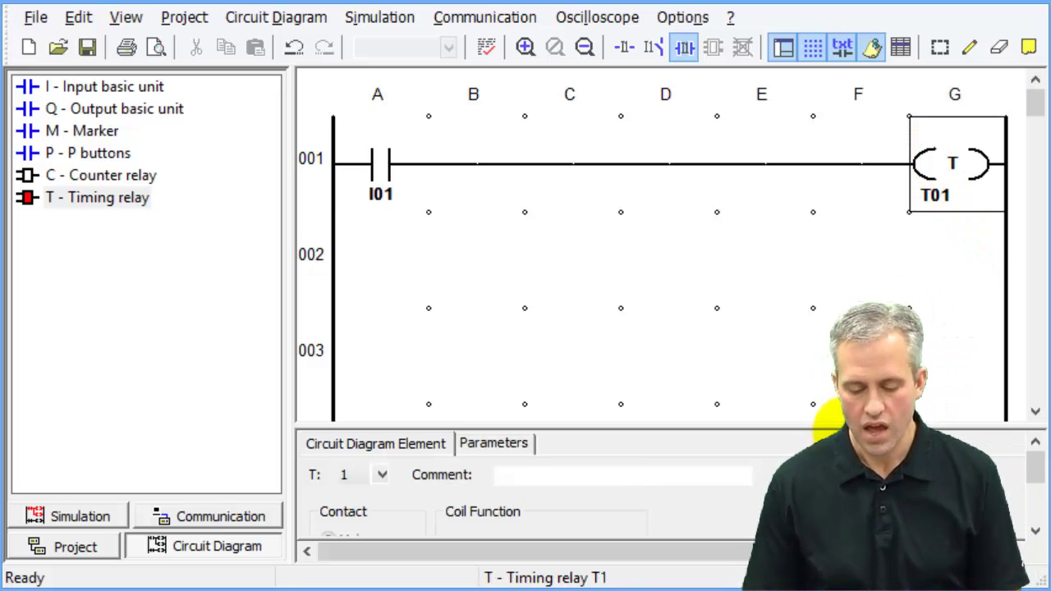
{"action": "left_click_drag", "start_coordinate": [838, 426], "coordinate": [846, 284]}
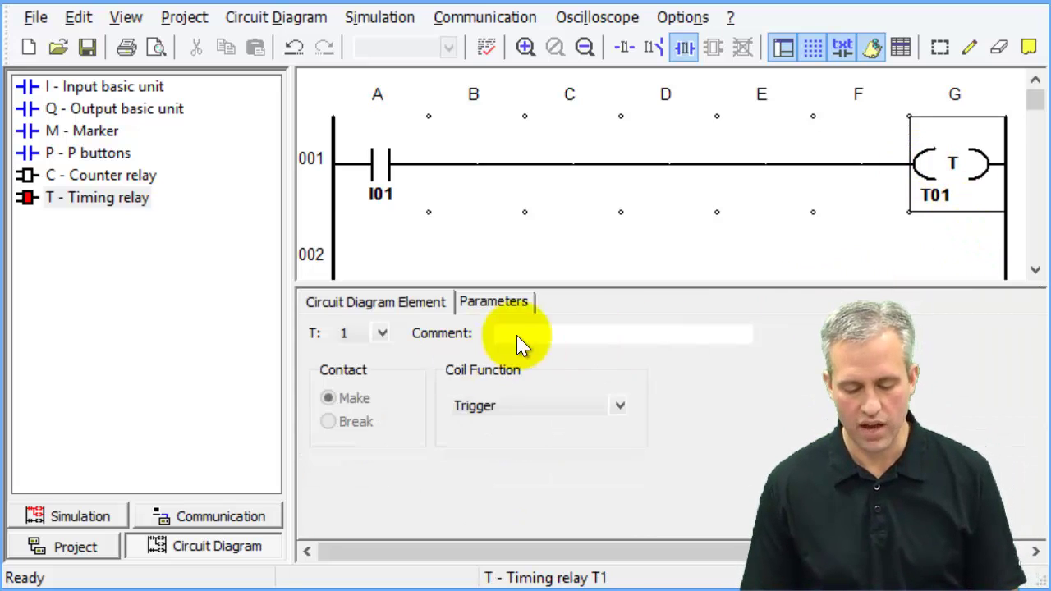
{"action": "left_click", "coordinate": [619, 405]}
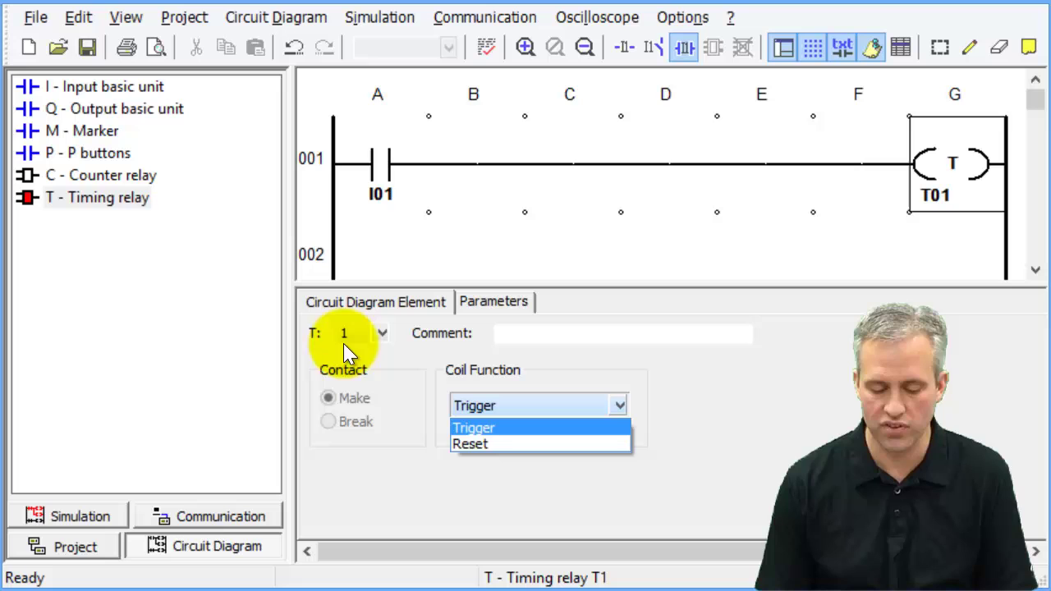
Make T01 On-delayed with a 5-second setpoint, keeping Trigger and the S - 00.000 range
{"action": "left_click", "coordinate": [739, 427]}
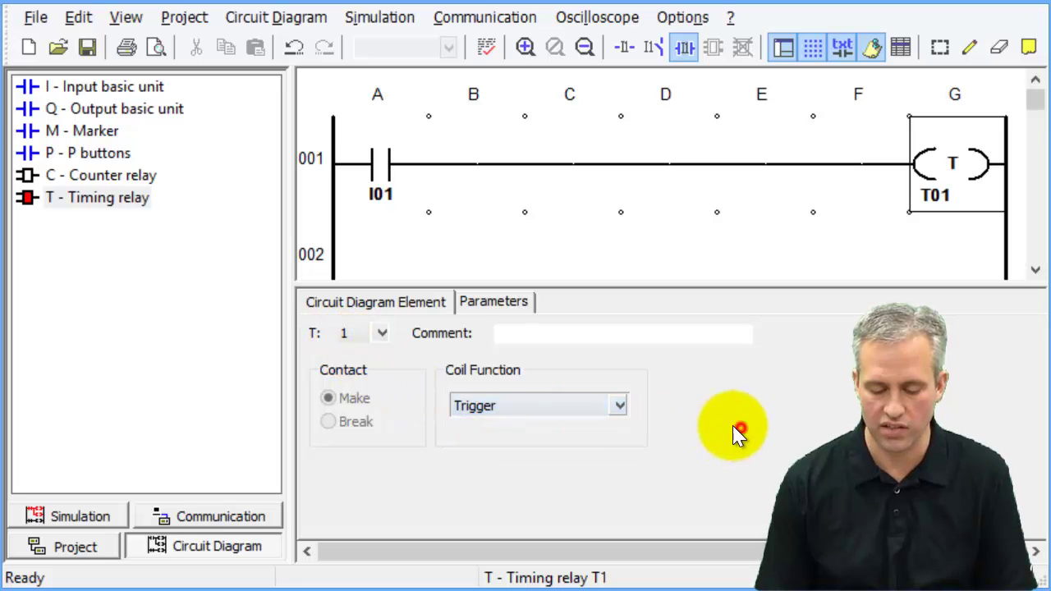
{"action": "left_click", "coordinate": [512, 304]}
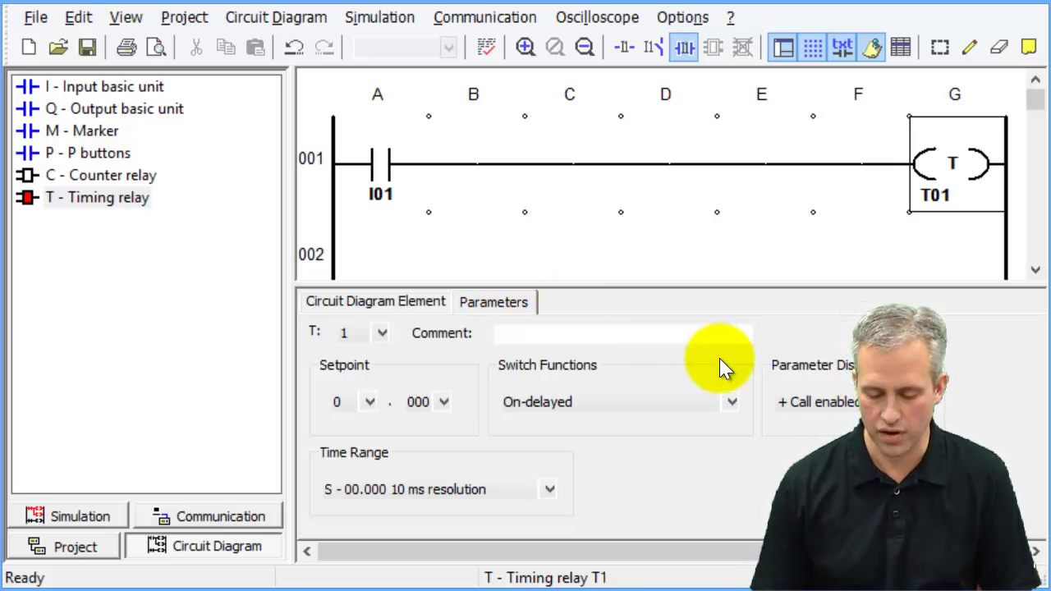
{"action": "left_click", "coordinate": [732, 402]}
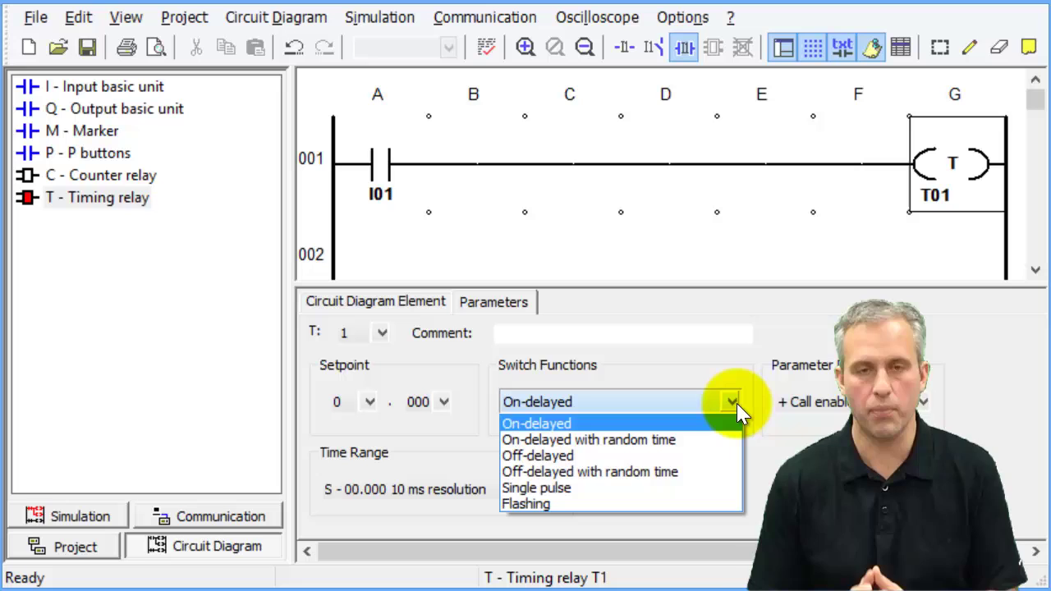
{"action": "left_click", "coordinate": [546, 425]}
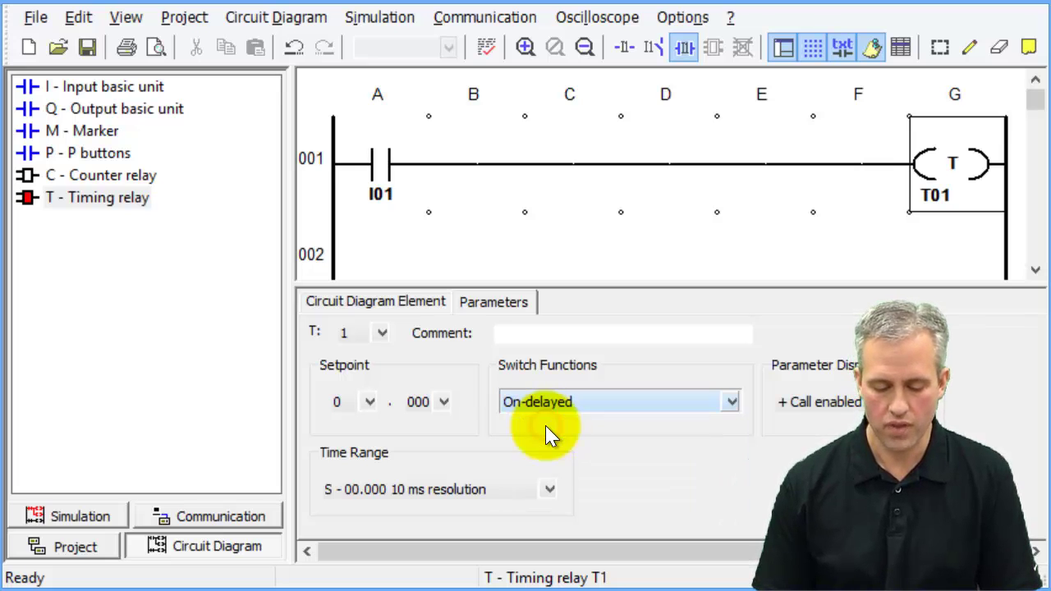
{"action": "left_click", "coordinate": [371, 407]}
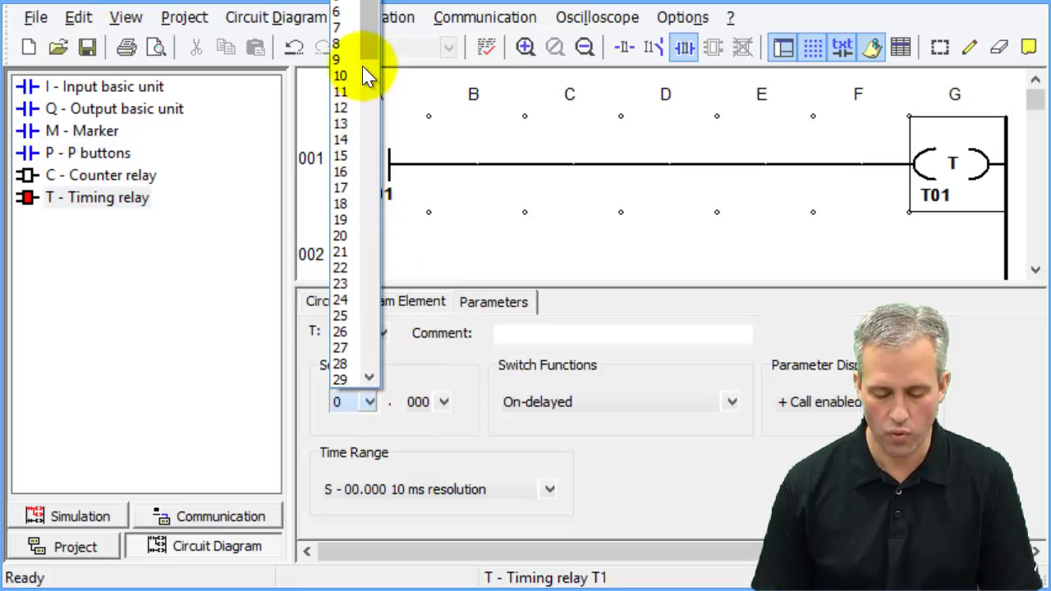
{"action": "left_click", "coordinate": [349, 8]}
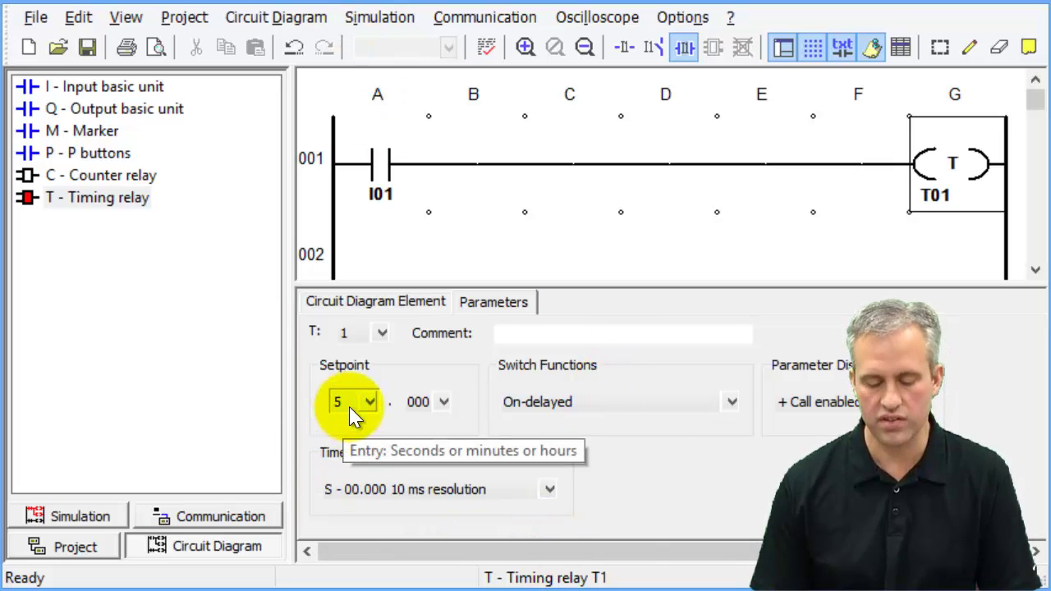
{"action": "left_click", "coordinate": [548, 490]}
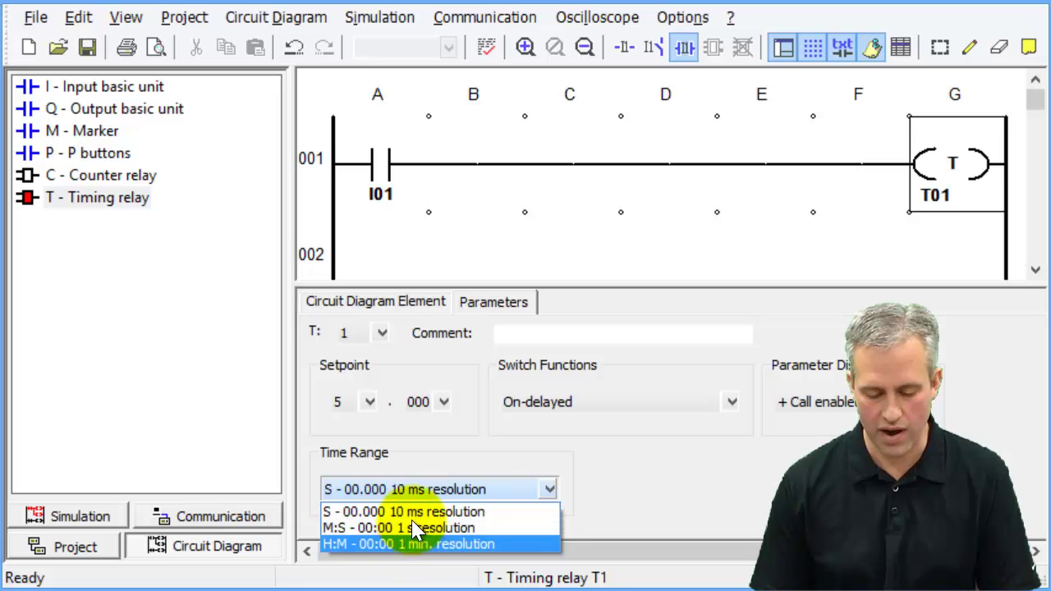
{"action": "left_click", "coordinate": [732, 469]}
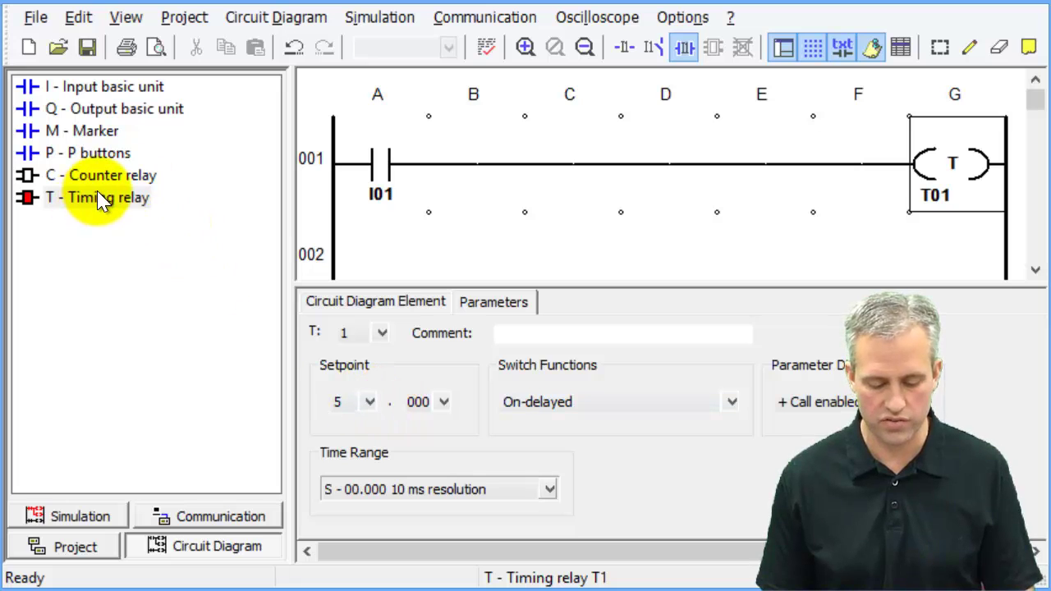
Place timer contact T01 at the start of rung 002 and marker coil M01 at its end
{"action": "left_click_drag", "start_coordinate": [97, 191], "coordinate": [400, 239]}
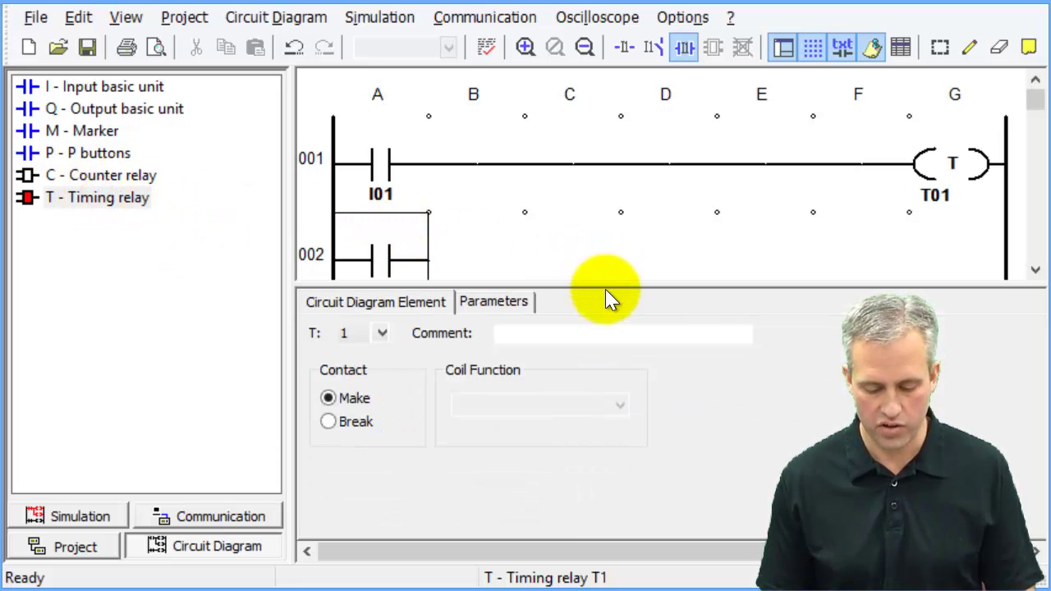
{"action": "left_click_drag", "start_coordinate": [608, 281], "coordinate": [605, 374]}
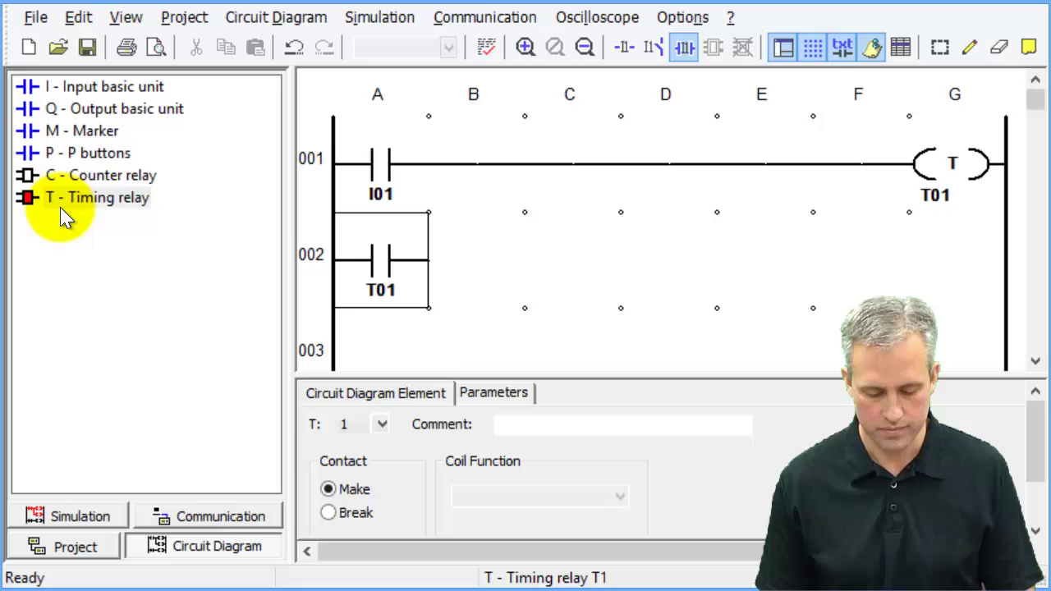
{"action": "mouse_move", "coordinate": [87, 133]}
{"action": "left_mouse_down"}
{"action": "mouse_move", "coordinate": [210, 134]}
{"action": "mouse_move", "coordinate": [998, 280]}
{"action": "mouse_move", "coordinate": [981, 275]}
{"action": "left_mouse_up"}
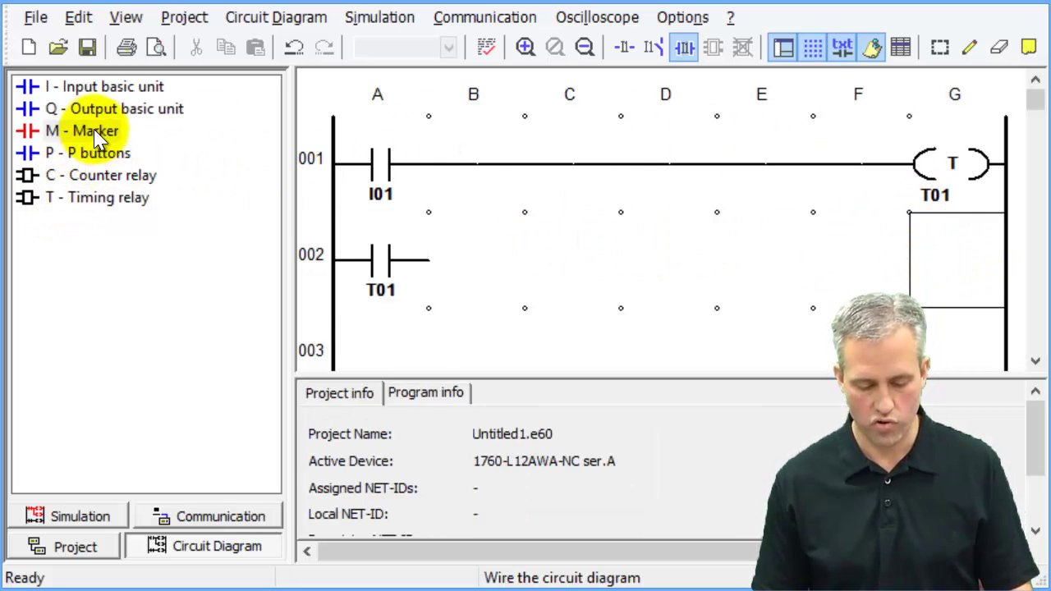
{"action": "mouse_move", "coordinate": [96, 125]}
{"action": "left_mouse_down"}
{"action": "mouse_move", "coordinate": [731, 192]}
{"action": "mouse_move", "coordinate": [936, 246]}
{"action": "left_mouse_up"}
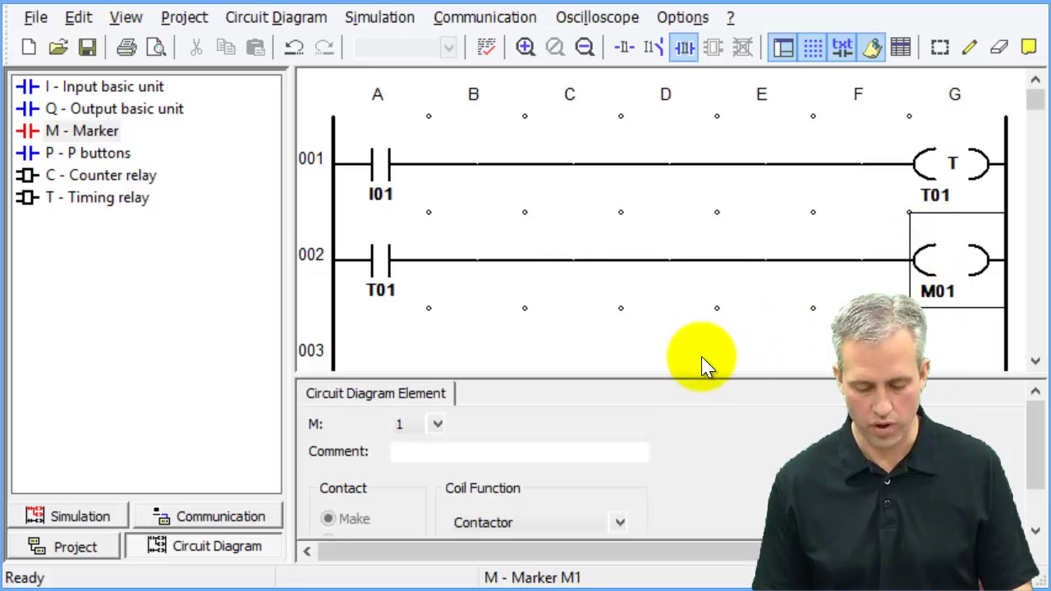
In the simulation view, switch inputs I9, I11, I12, I15 and I16 to the second contact type
{"action": "left_click", "coordinate": [66, 504]}
{"action": "left_click", "coordinate": [147, 87]}
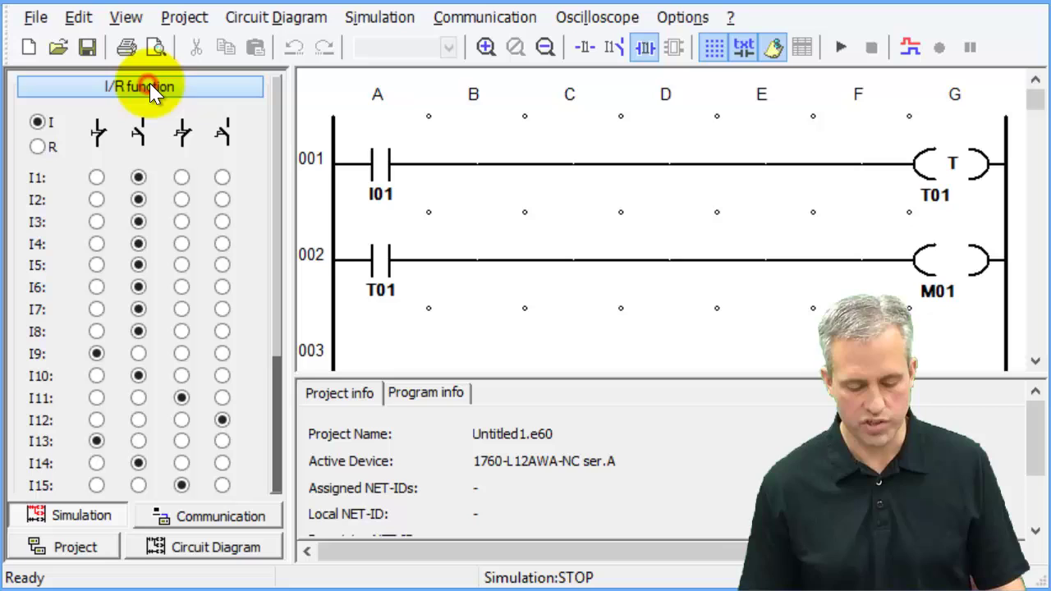
{"action": "left_click", "coordinate": [138, 353]}
{"action": "left_click", "coordinate": [138, 397]}
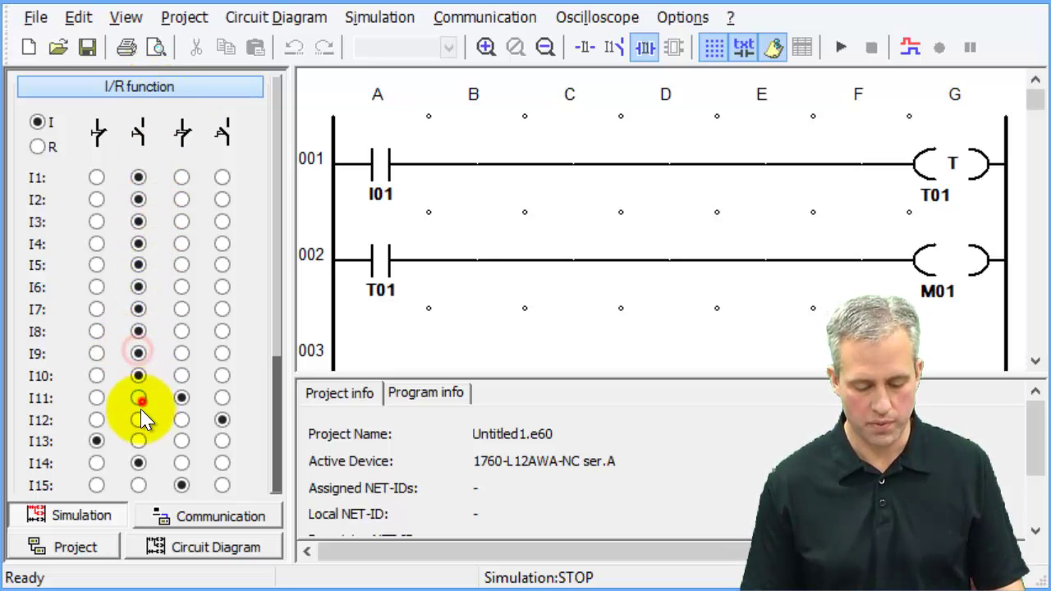
{"action": "left_click", "coordinate": [138, 420]}
{"action": "left_click", "coordinate": [138, 485]}
{"action": "scroll", "coordinate": [168, 370], "scroll_direction": "down", "scroll_amount": 1}
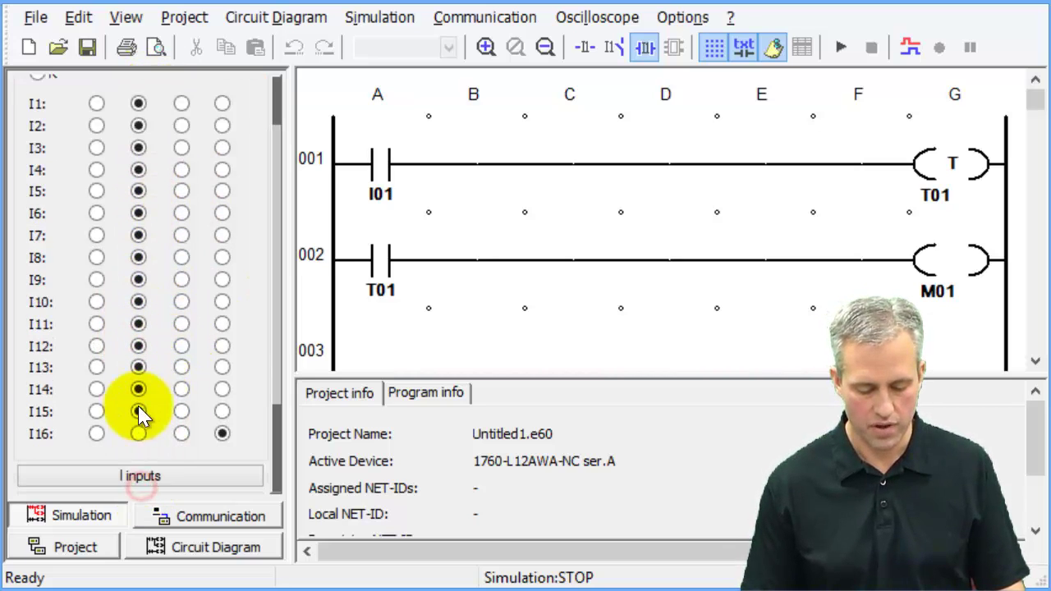
{"action": "left_click", "coordinate": [138, 434]}
{"action": "scroll", "coordinate": [205, 338], "scroll_direction": "up", "scroll_amount": 1}
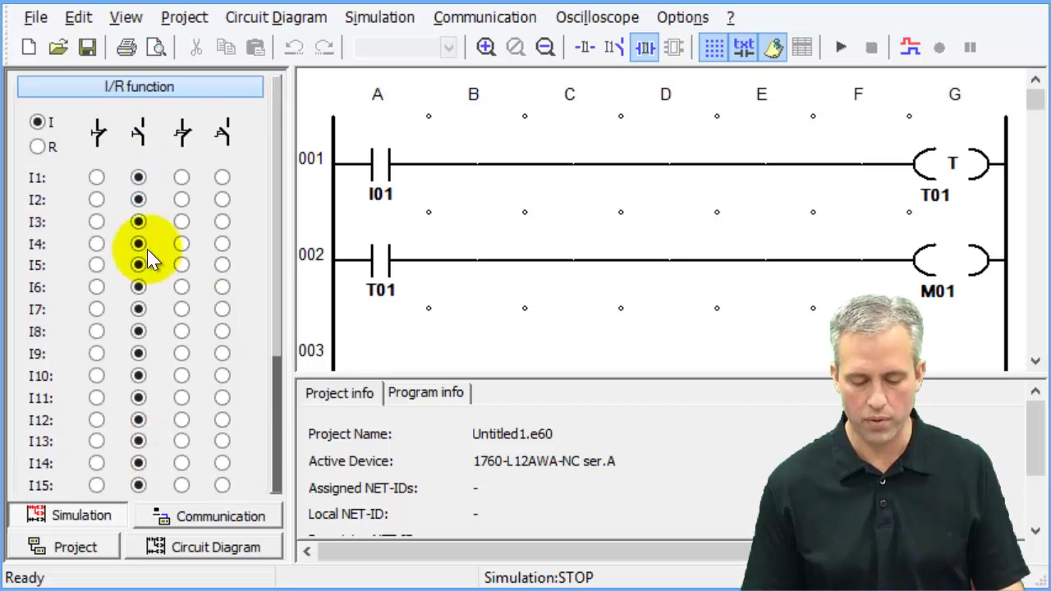
Show the 16 simulated input switches and start the simulation
{"action": "left_click", "coordinate": [175, 87]}
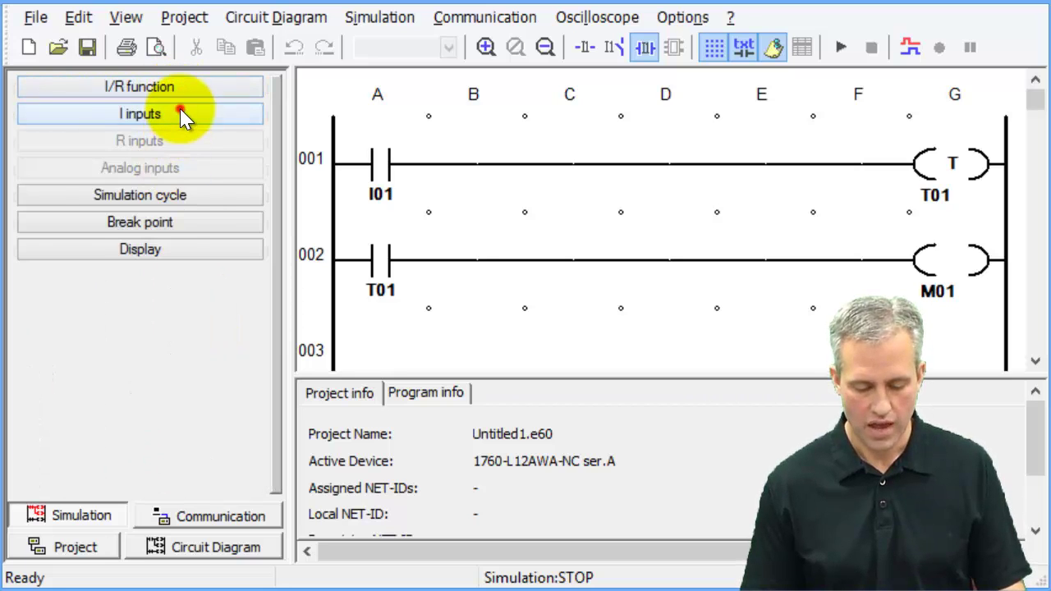
{"action": "left_click", "coordinate": [181, 112]}
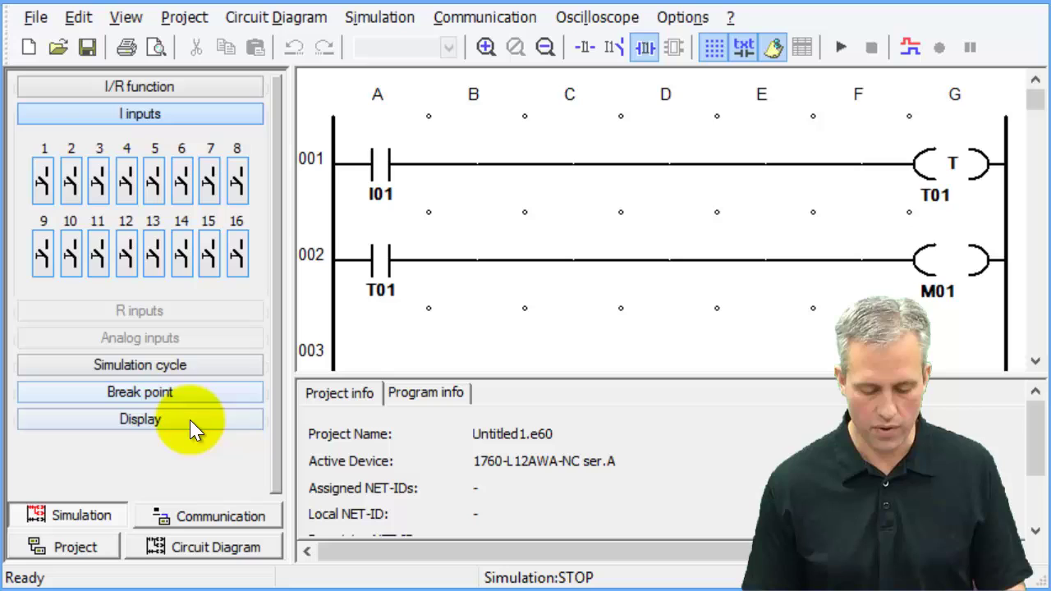
{"action": "left_click", "coordinate": [841, 49]}
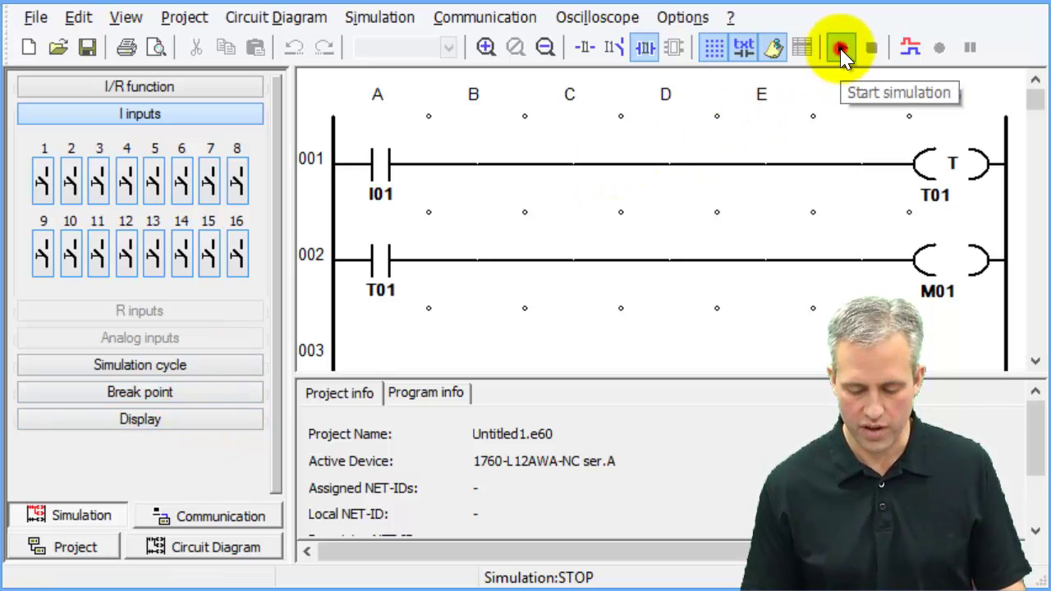
Toggle input I1 on and off, then display the Timer T1-2 timing relay monitor
{"action": "left_click", "coordinate": [44, 180]}
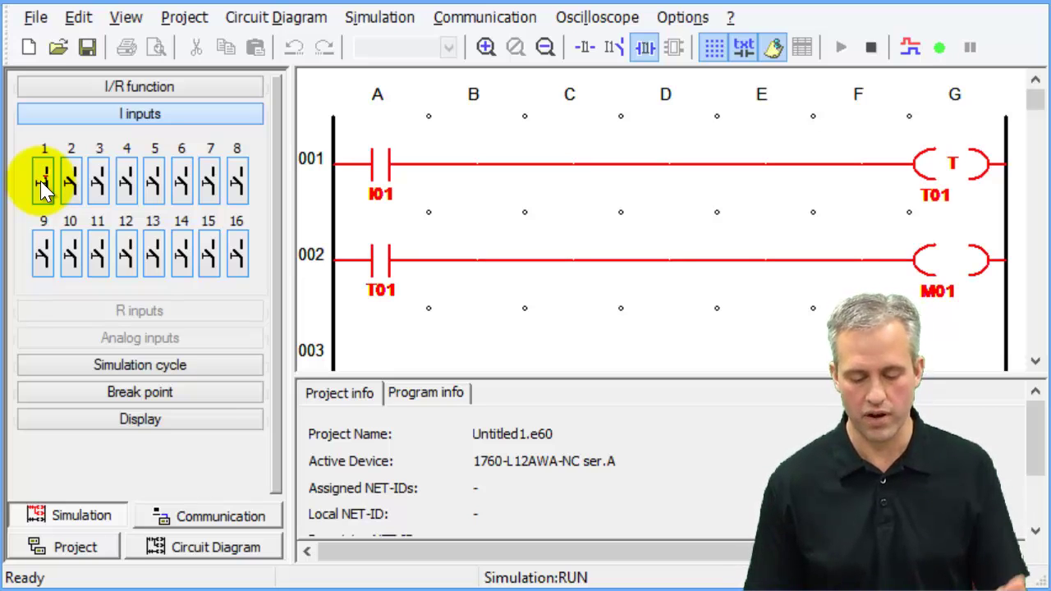
{"action": "left_click", "coordinate": [44, 180]}
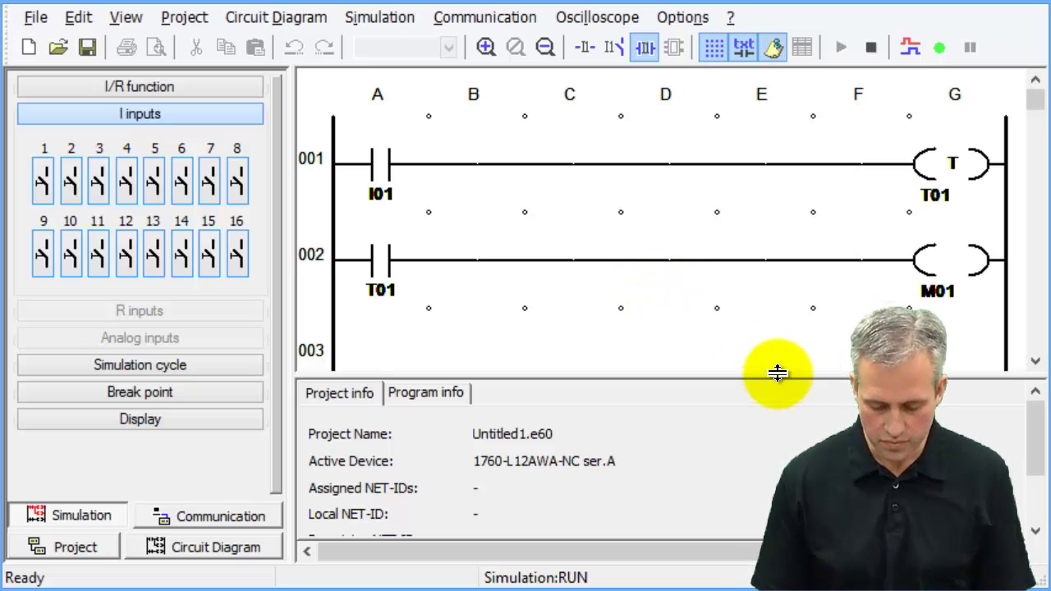
{"action": "left_click_drag", "start_coordinate": [778, 374], "coordinate": [784, 335]}
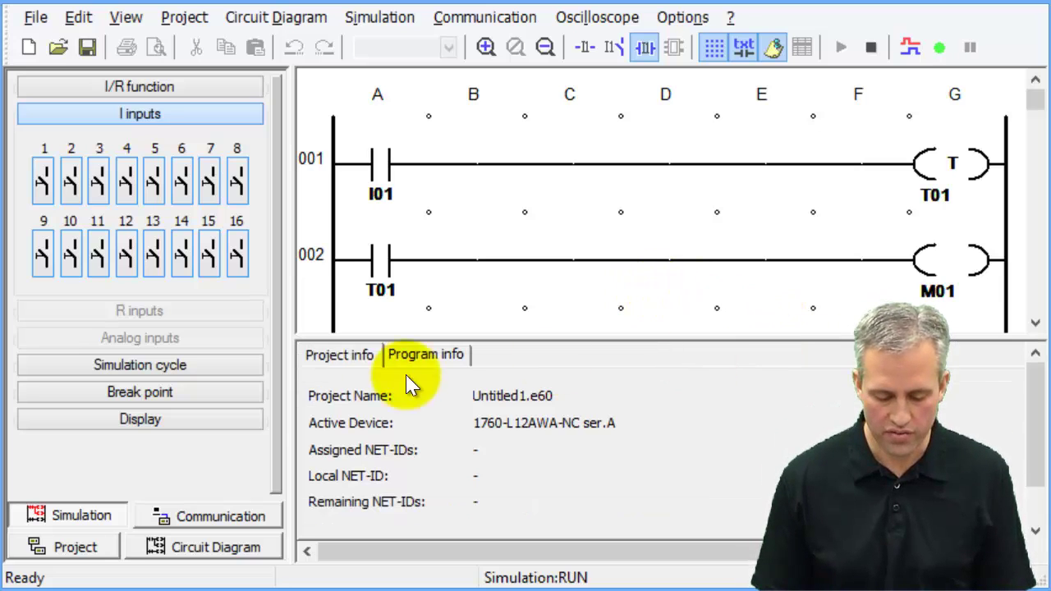
{"action": "left_click", "coordinate": [199, 425]}
{"action": "left_click", "coordinate": [138, 279]}
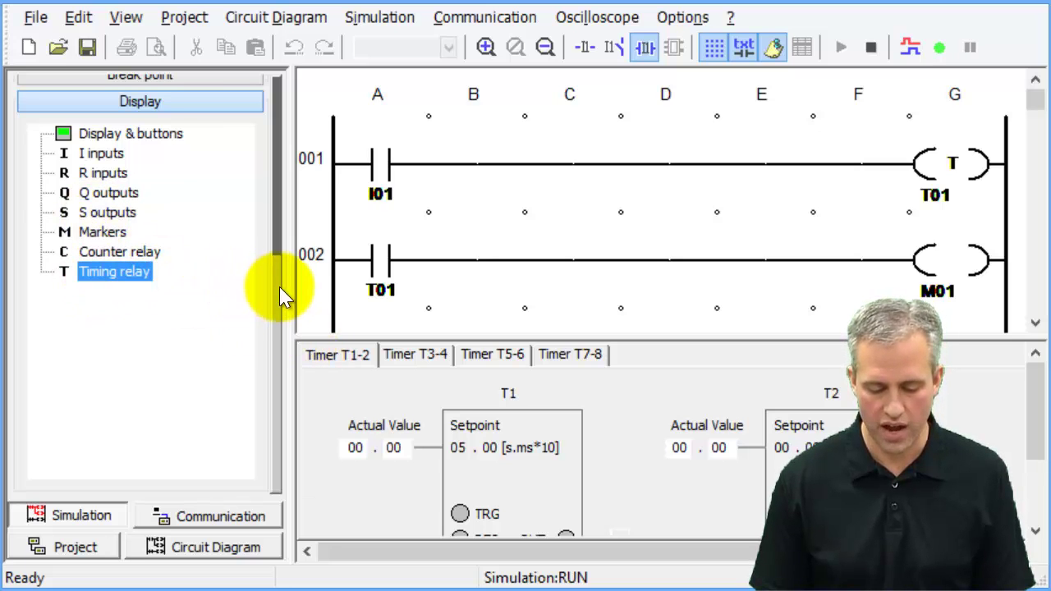
Toggle I1 on and off repeatedly while T1 counts toward 05.00, then stop the simulation
{"action": "left_click_drag", "start_coordinate": [280, 288], "coordinate": [281, 88]}
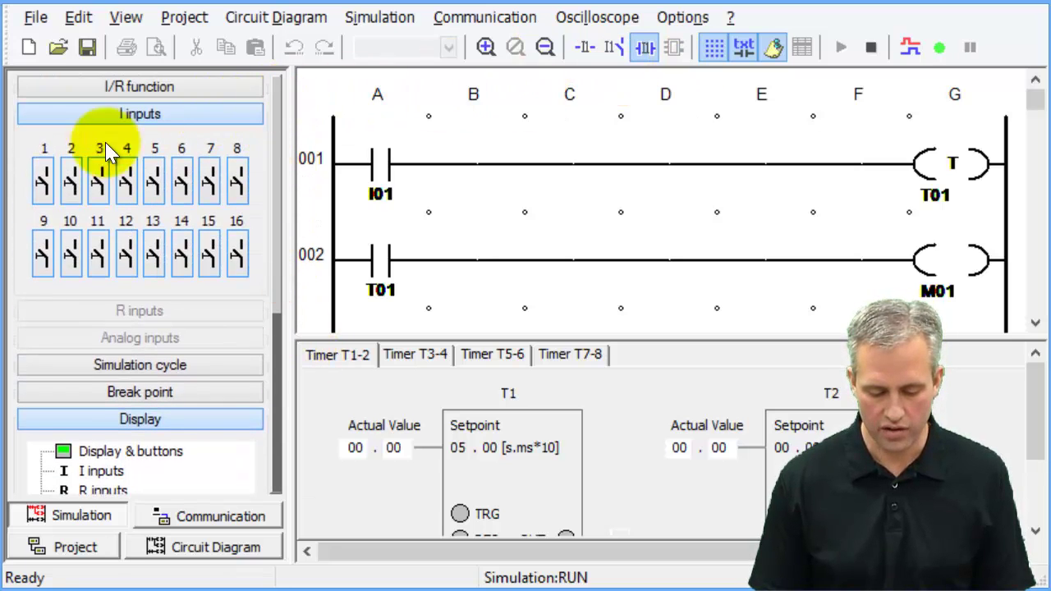
{"action": "left_click", "coordinate": [43, 181]}
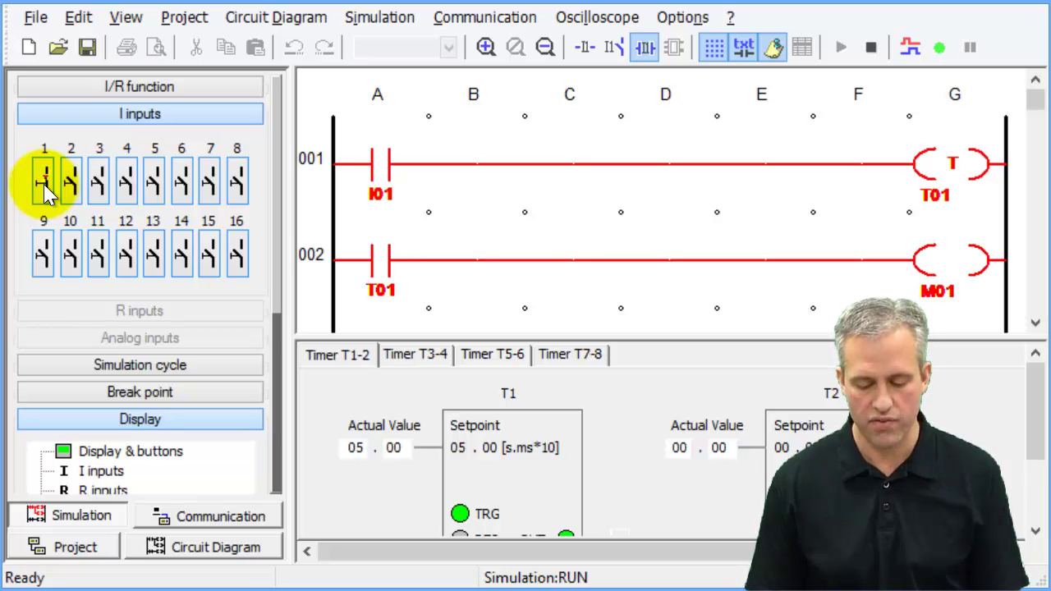
{"action": "left_click", "coordinate": [43, 183]}
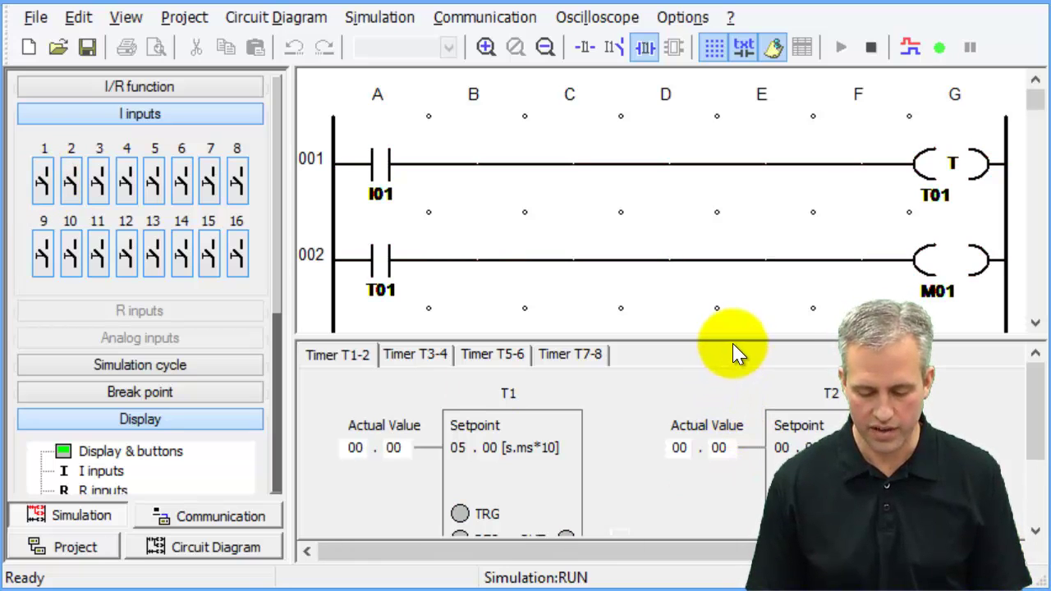
{"action": "left_click_drag", "start_coordinate": [734, 336], "coordinate": [734, 317]}
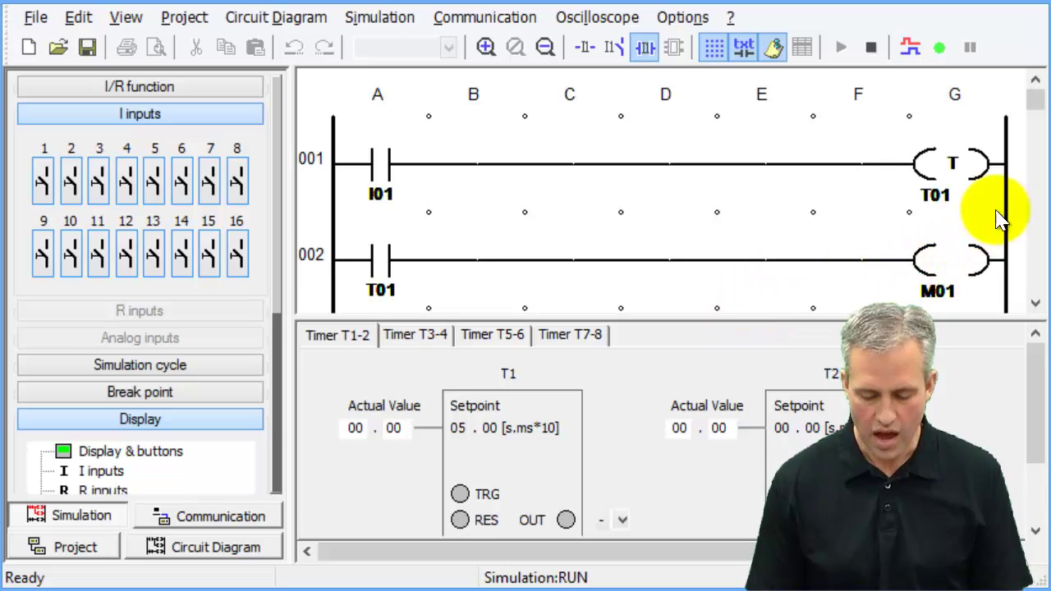
{"action": "left_click", "coordinate": [43, 183]}
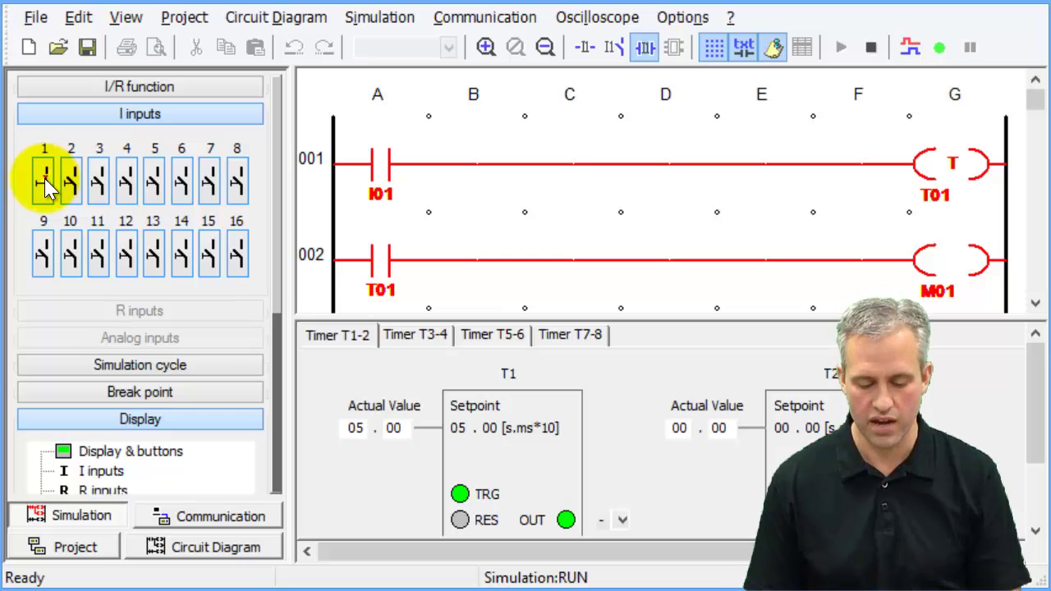
{"action": "left_click", "coordinate": [46, 179]}
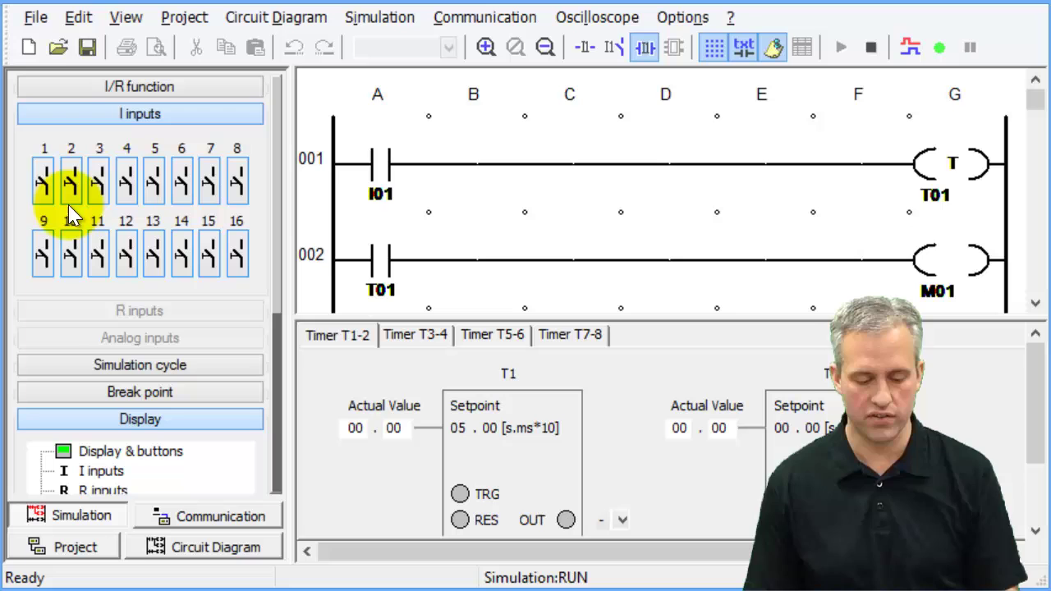
{"action": "left_click", "coordinate": [45, 185]}
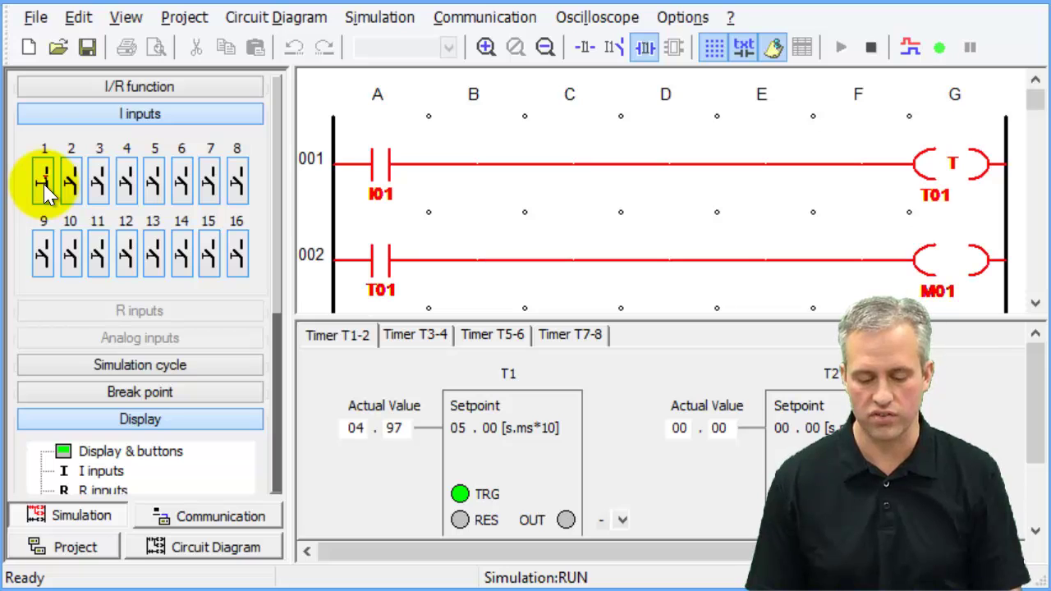
{"action": "left_click", "coordinate": [45, 185]}
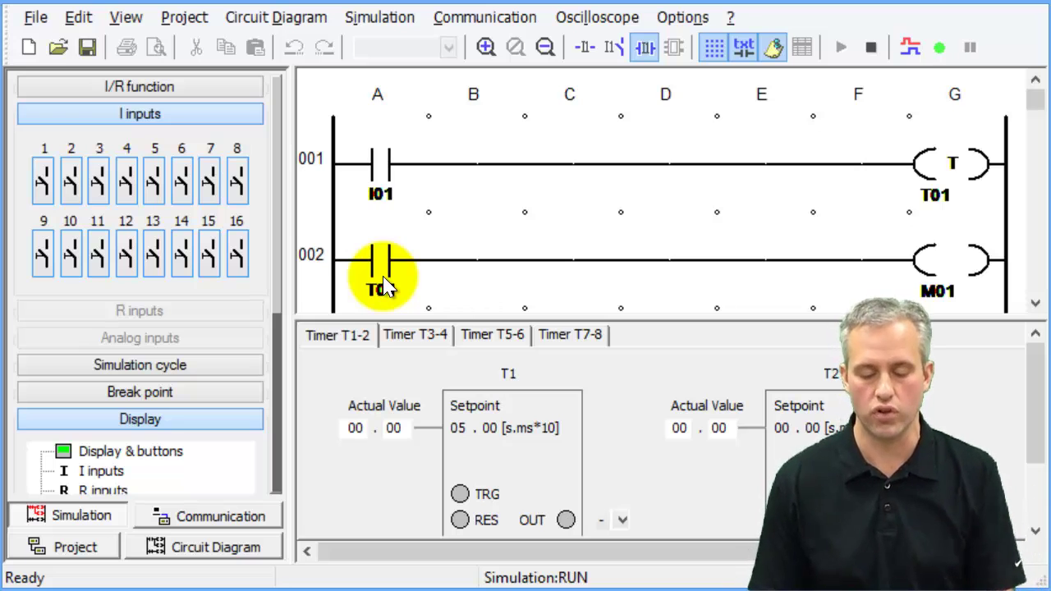
{"action": "left_click", "coordinate": [871, 49]}
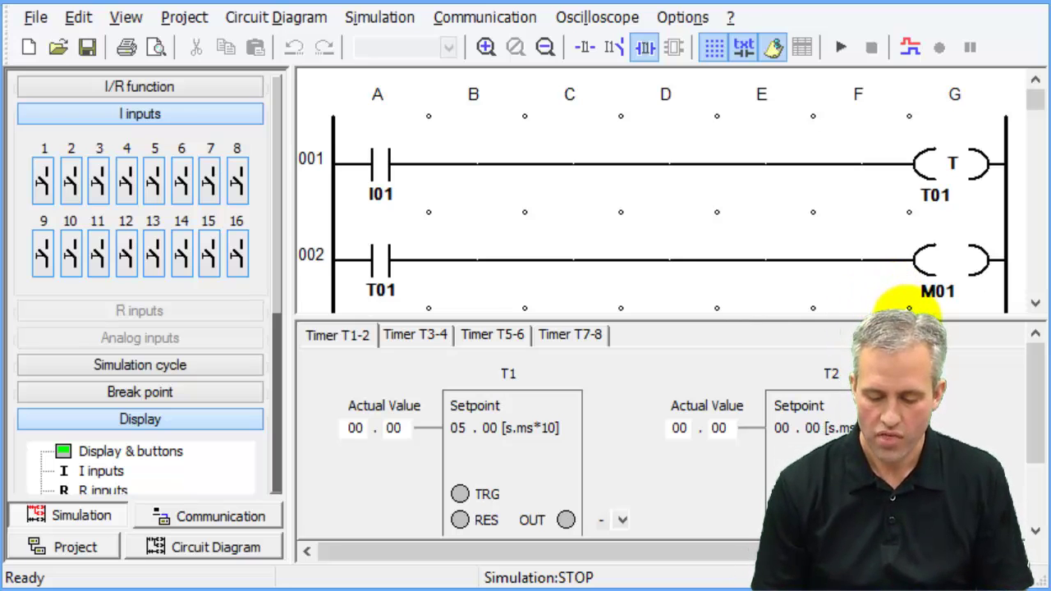
Back in the circuit diagram, wire input contact I02 to timing relay coil T02 on rung 004
{"action": "left_click_drag", "start_coordinate": [909, 316], "coordinate": [904, 412]}
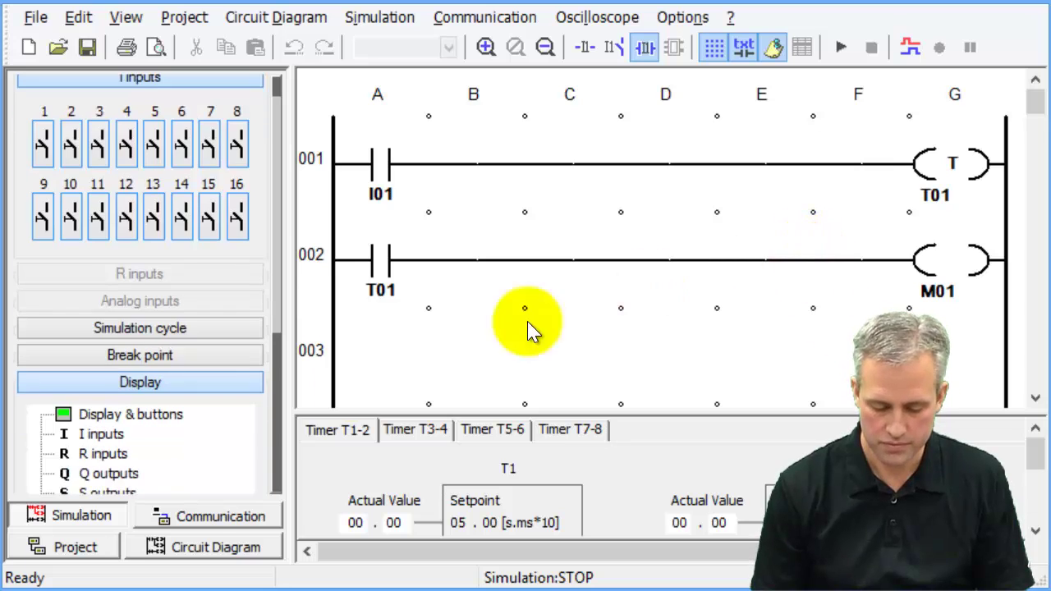
{"action": "left_click", "coordinate": [206, 552]}
{"action": "left_click", "coordinate": [624, 379]}
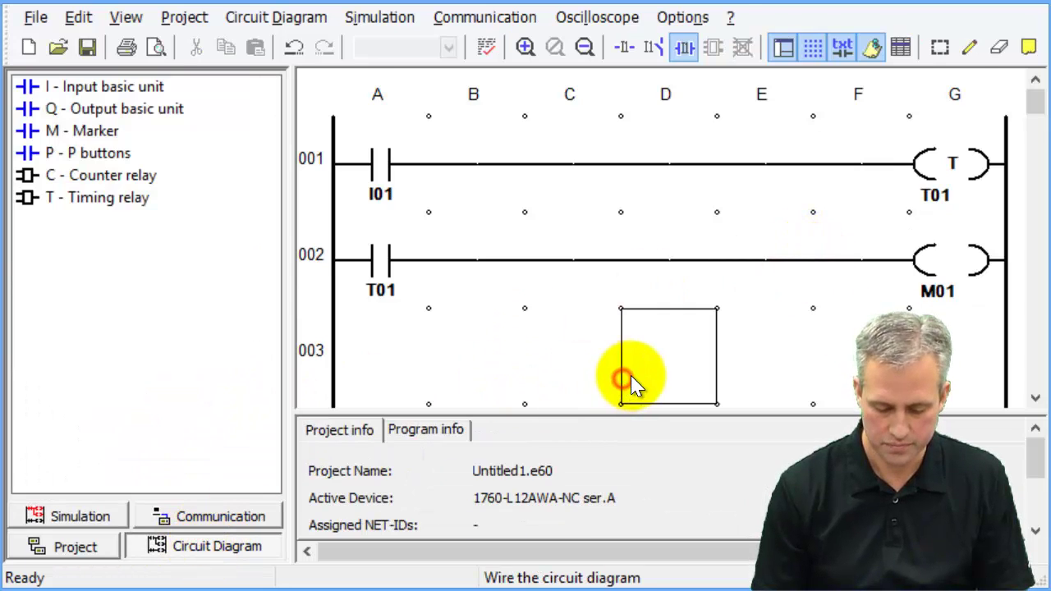
{"action": "scroll", "coordinate": [631, 377], "scroll_direction": "down", "scroll_amount": 1}
{"action": "left_click_drag", "start_coordinate": [147, 85], "coordinate": [378, 341]}
{"action": "scroll", "coordinate": [558, 323], "scroll_direction": "down", "scroll_amount": 1}
{"action": "left_click", "coordinate": [429, 462]}
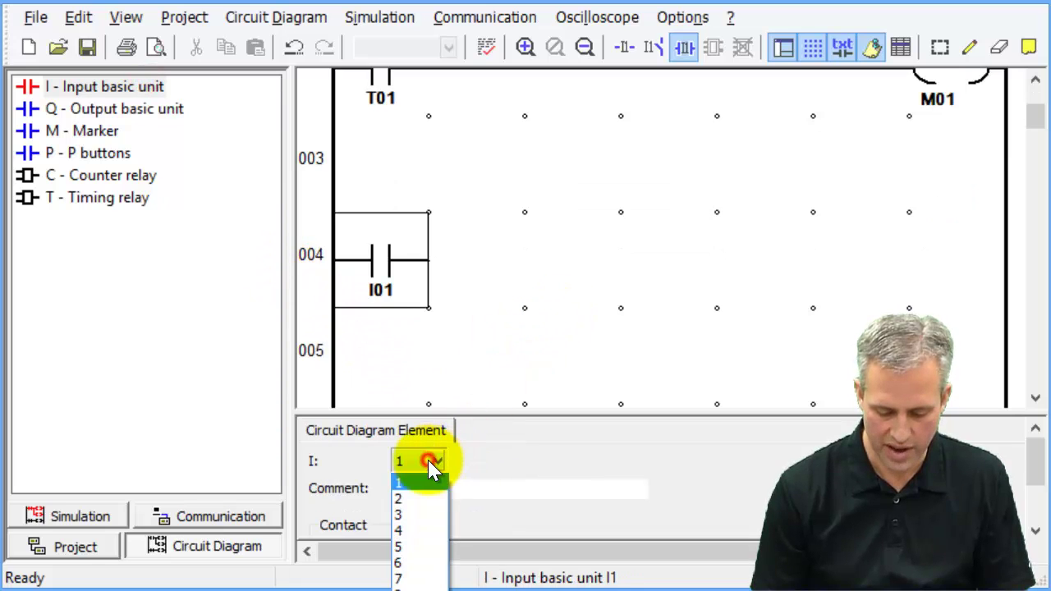
{"action": "left_click", "coordinate": [419, 498]}
{"action": "left_click", "coordinate": [530, 262]}
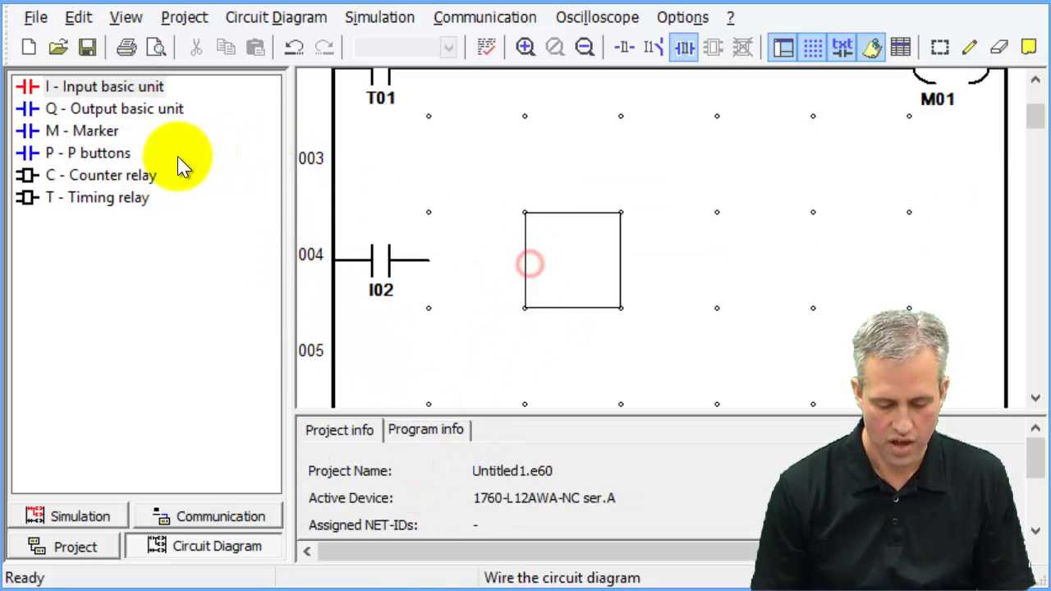
{"action": "left_click_drag", "start_coordinate": [87, 199], "coordinate": [959, 260]}
{"action": "left_click", "coordinate": [380, 463]}
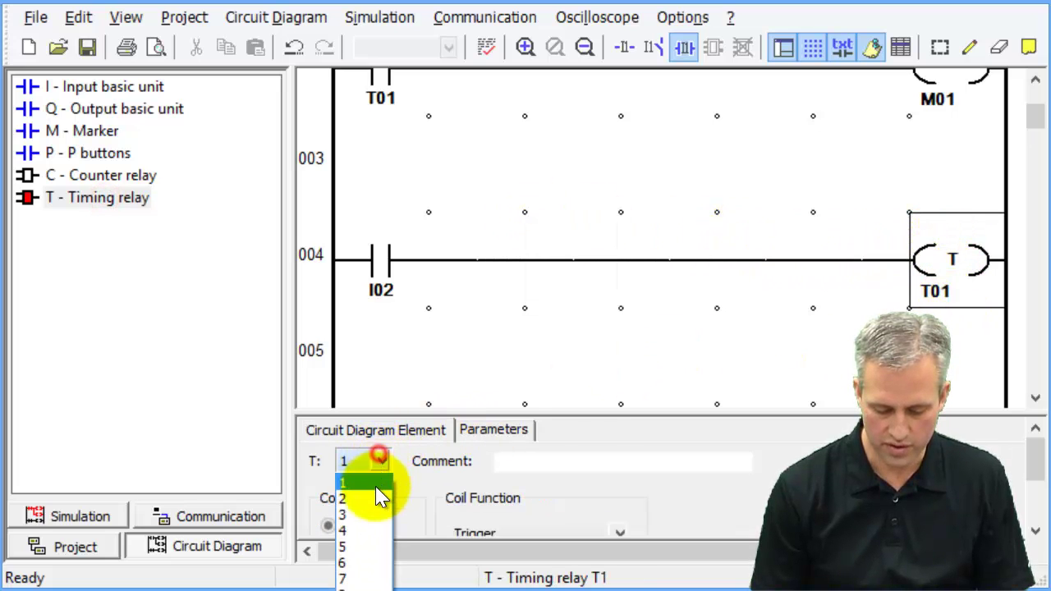
{"action": "left_click", "coordinate": [376, 495]}
Wire timer contact T02 to marker coil M02 on rung 005, then select coil T02
{"action": "left_click", "coordinate": [627, 356]}
{"action": "scroll", "coordinate": [627, 362], "scroll_direction": "down", "scroll_amount": 1}
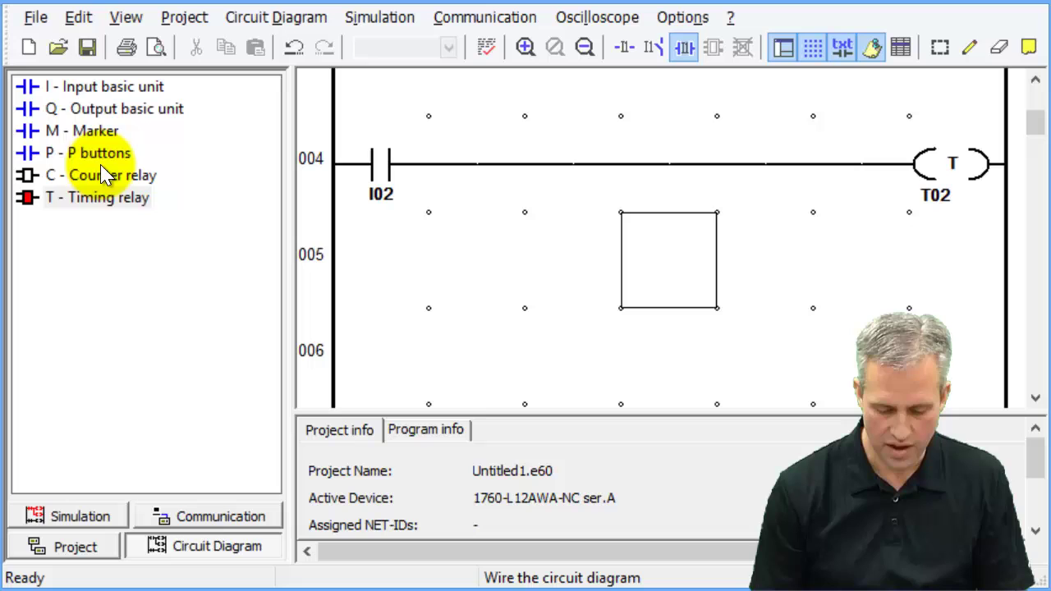
{"action": "left_click_drag", "start_coordinate": [92, 201], "coordinate": [355, 261]}
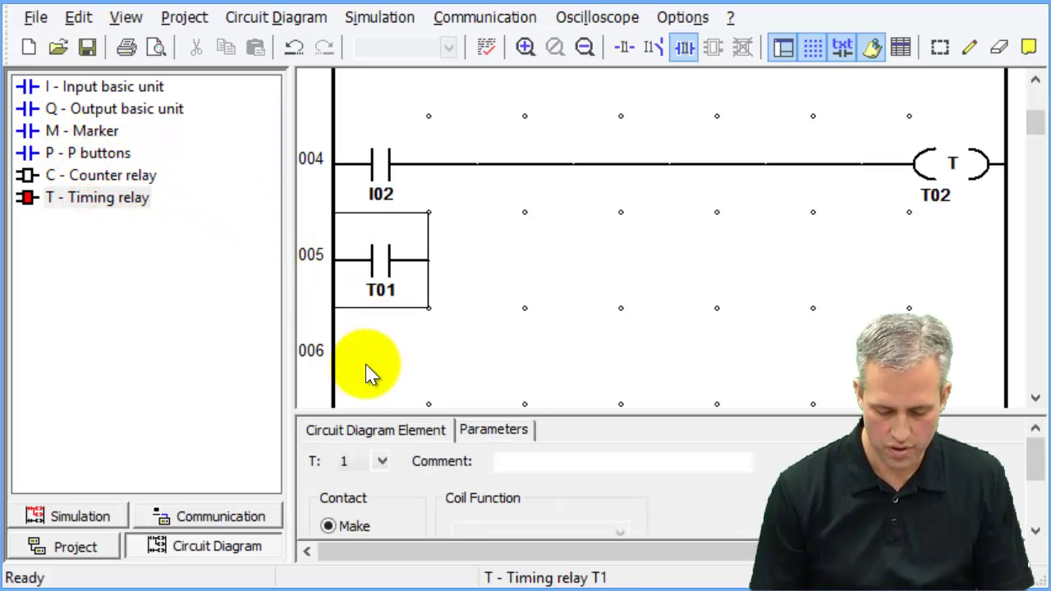
{"action": "left_click", "coordinate": [380, 462]}
{"action": "left_click", "coordinate": [362, 494]}
{"action": "left_click_drag", "start_coordinate": [80, 132], "coordinate": [944, 261]}
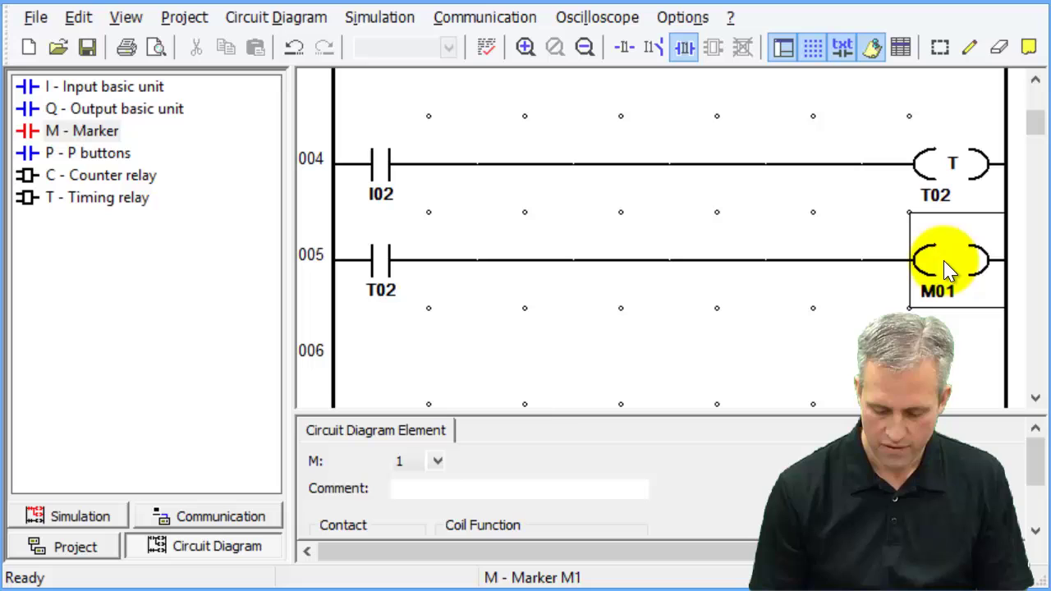
{"action": "left_click", "coordinate": [437, 462]}
{"action": "left_click", "coordinate": [403, 497]}
{"action": "left_click", "coordinate": [951, 173]}
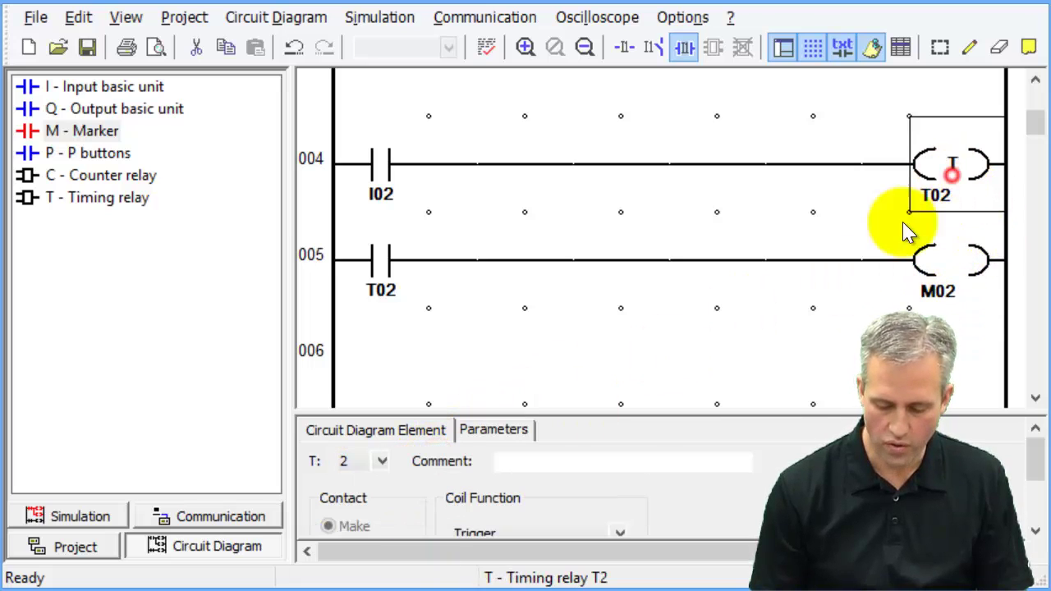
{"action": "left_click_drag", "start_coordinate": [787, 409], "coordinate": [787, 325]}
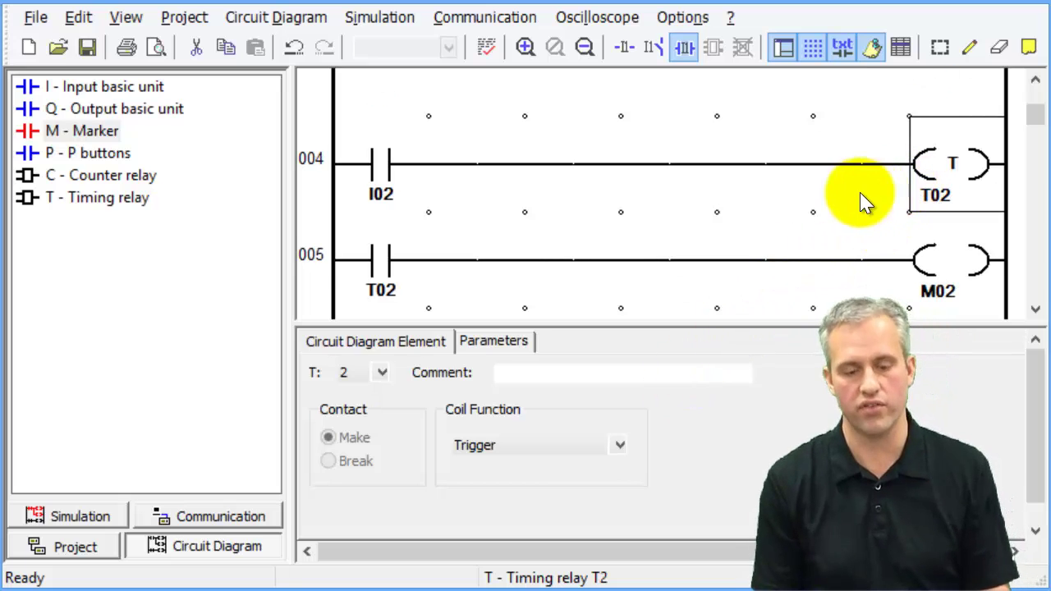
In T02's parameters, choose the Off-delayed switch function and a 5-second setpoint
{"action": "left_click", "coordinate": [513, 351]}
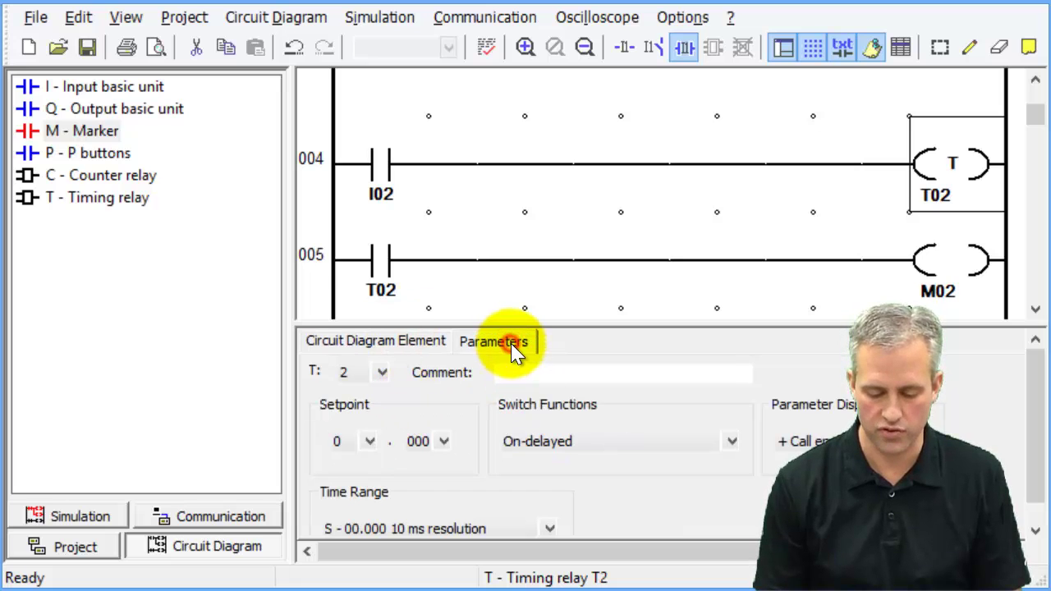
{"action": "left_click", "coordinate": [734, 444]}
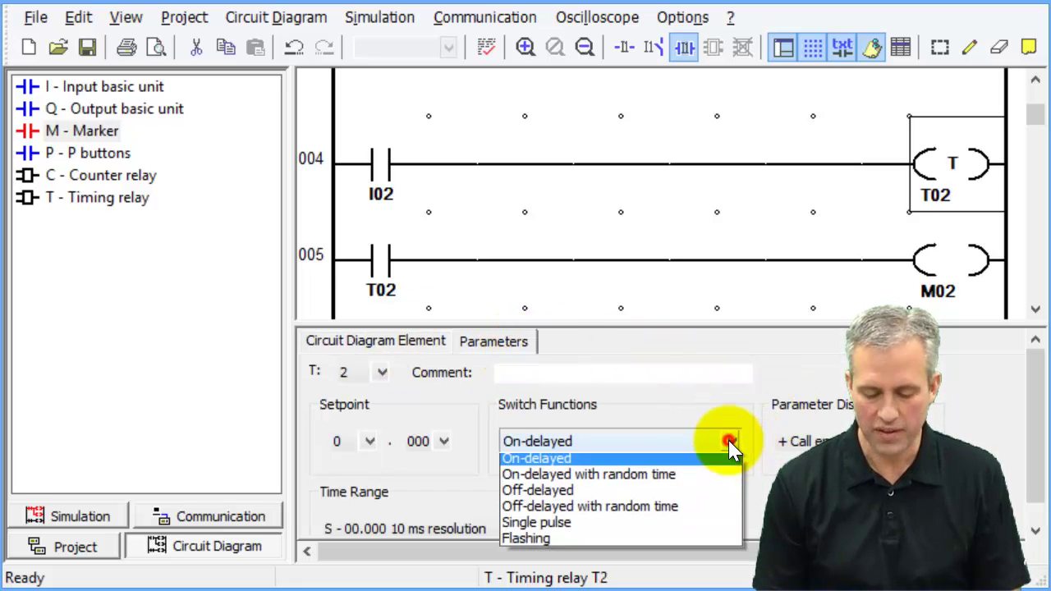
{"action": "left_click", "coordinate": [561, 496]}
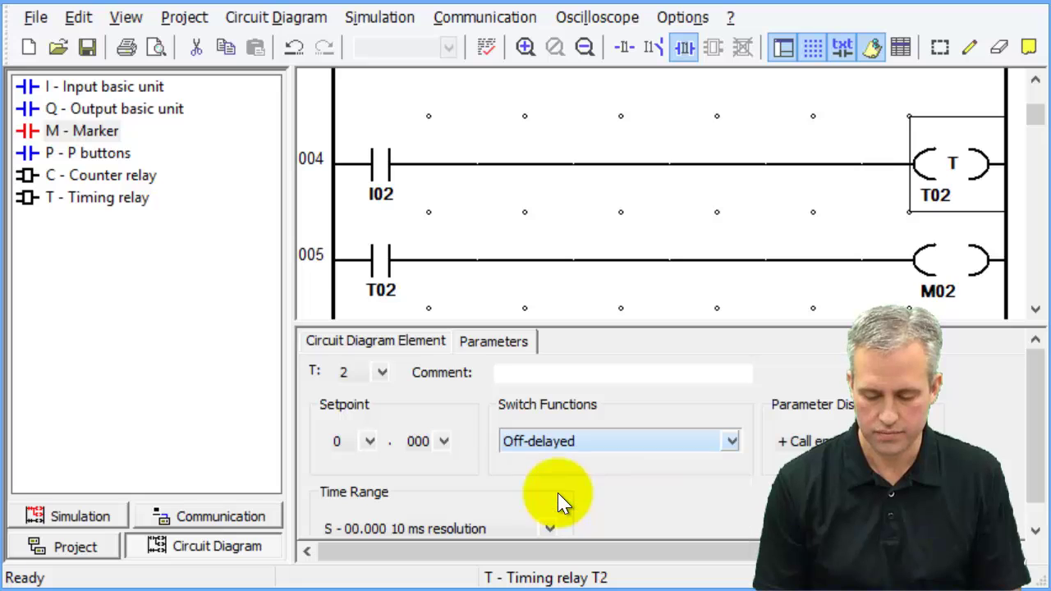
{"action": "left_click", "coordinate": [374, 446]}
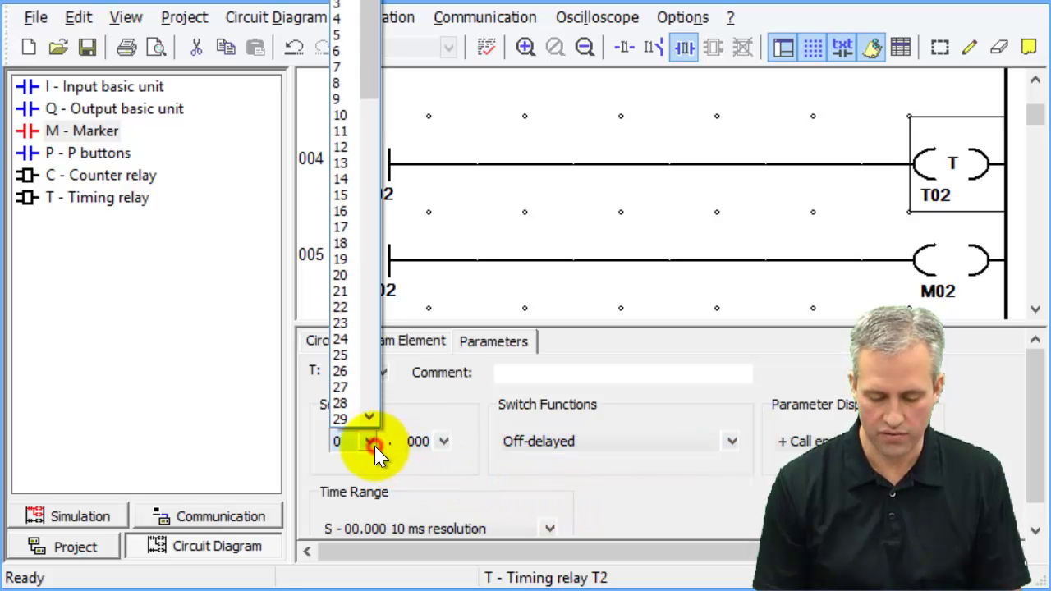
{"action": "left_click", "coordinate": [342, 34]}
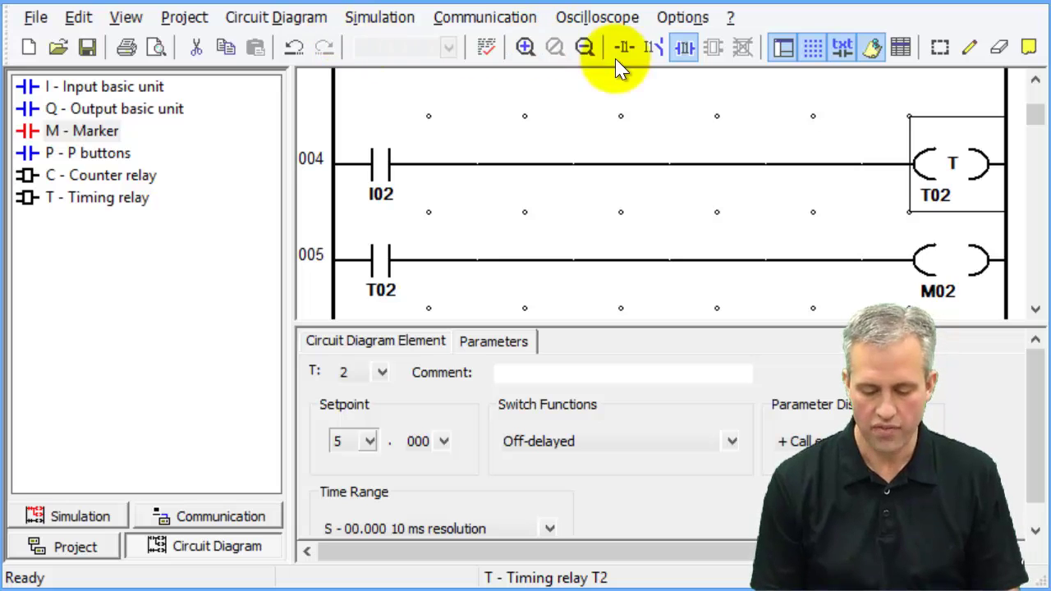
Run the simulation and show the Timer T1-2 monitor with T2 at 00.00 of 05.00
{"action": "left_click", "coordinate": [82, 517]}
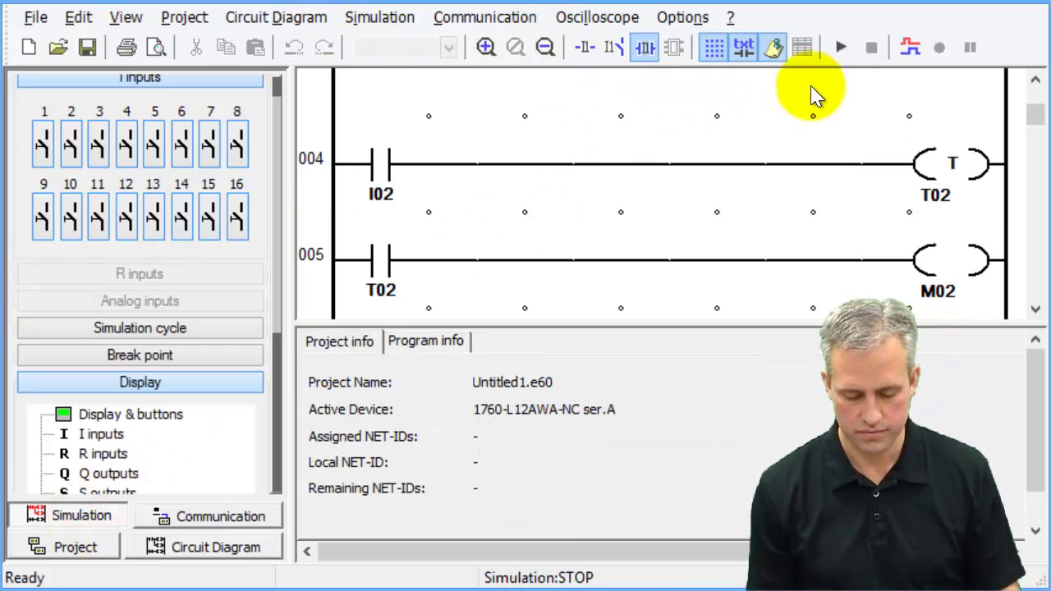
{"action": "left_click_drag", "start_coordinate": [279, 133], "coordinate": [280, 77]}
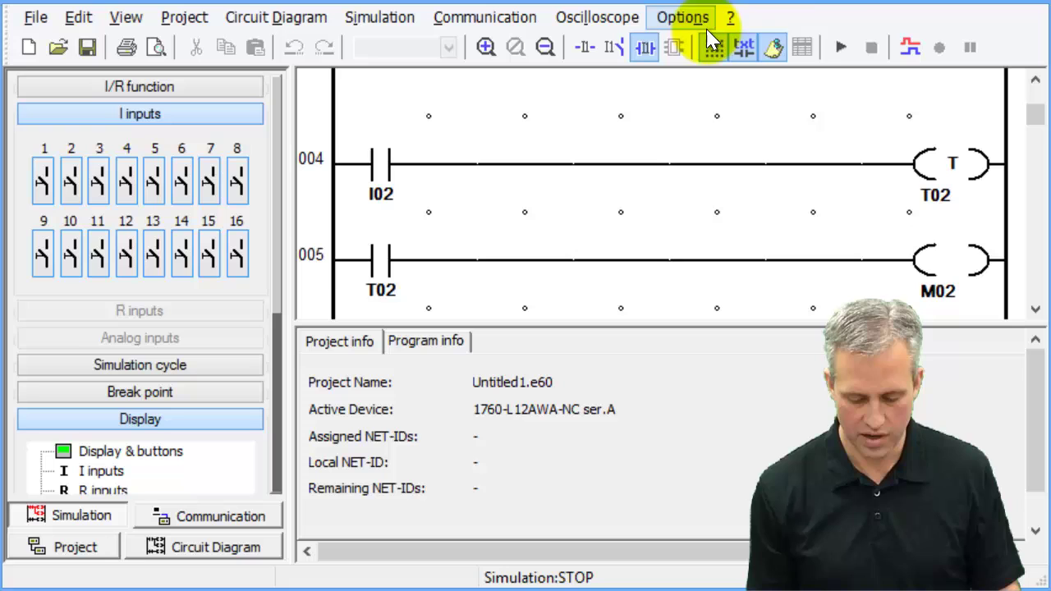
{"action": "left_click", "coordinate": [841, 48]}
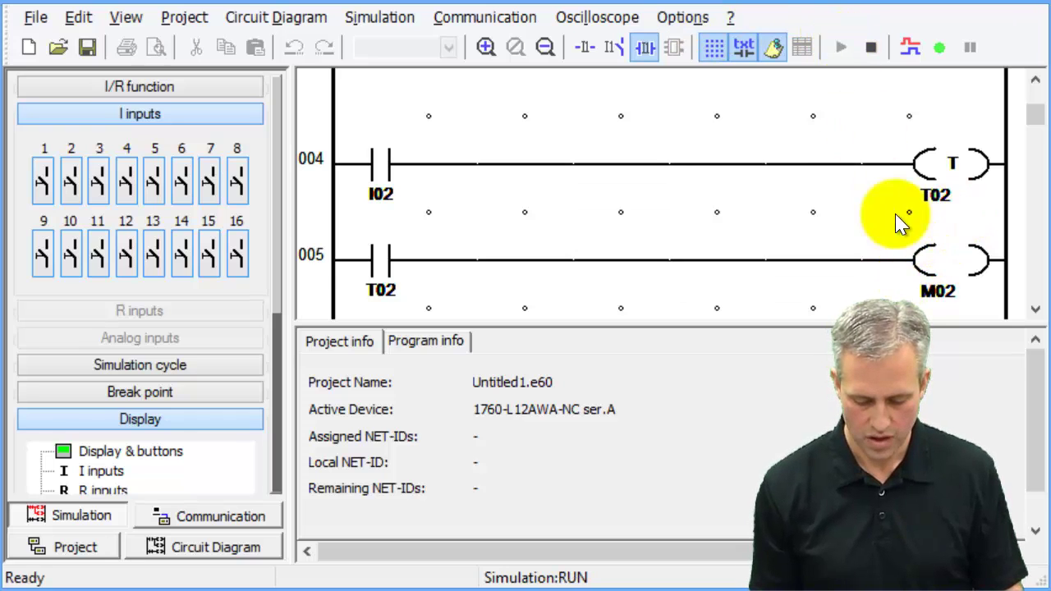
{"action": "left_click_drag", "start_coordinate": [769, 326], "coordinate": [769, 342]}
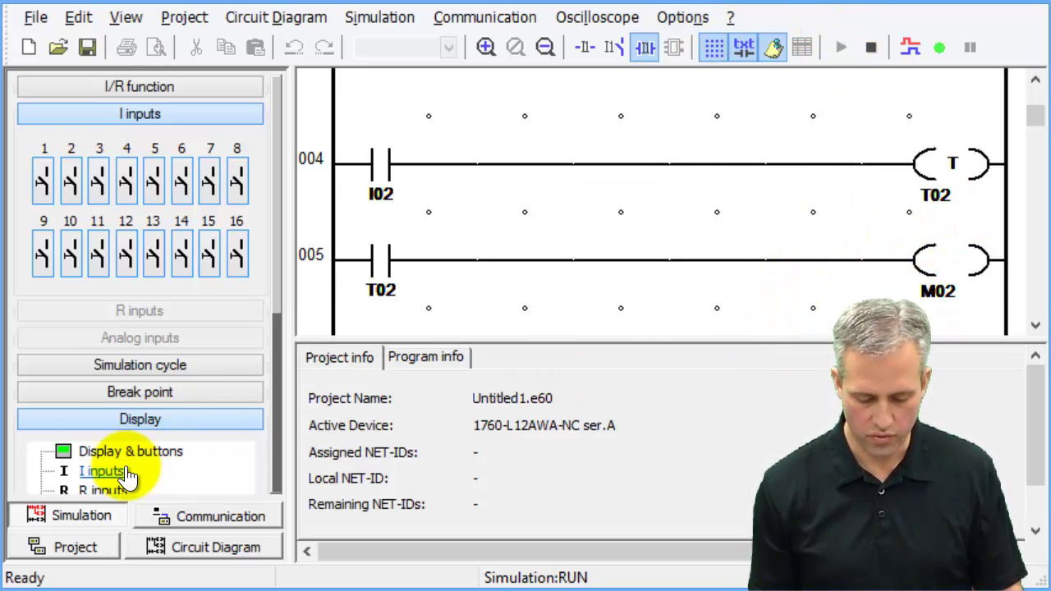
{"action": "left_click_drag", "start_coordinate": [283, 312], "coordinate": [258, 399]}
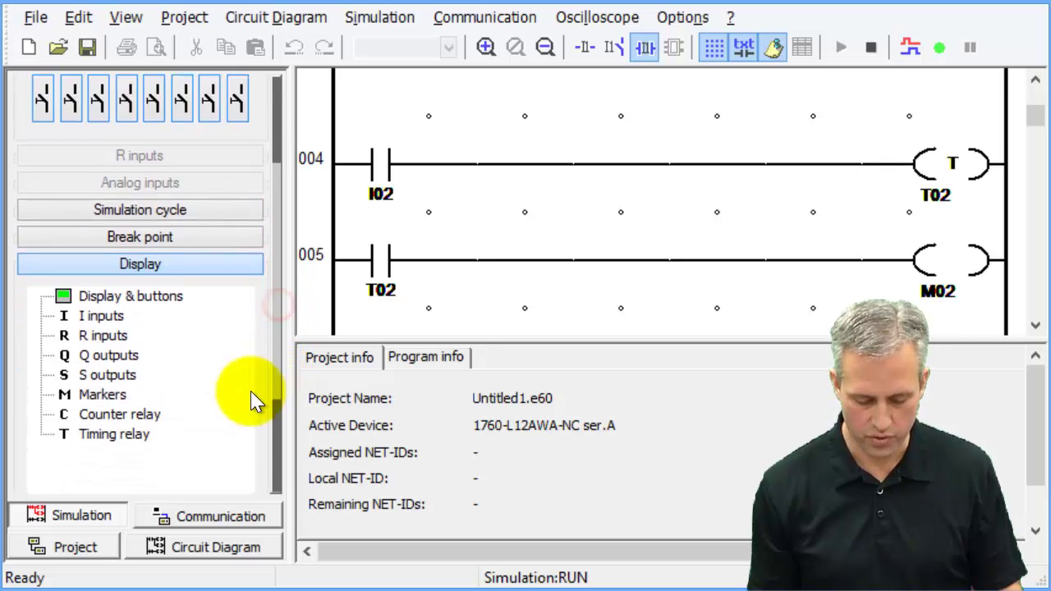
{"action": "left_click", "coordinate": [119, 431]}
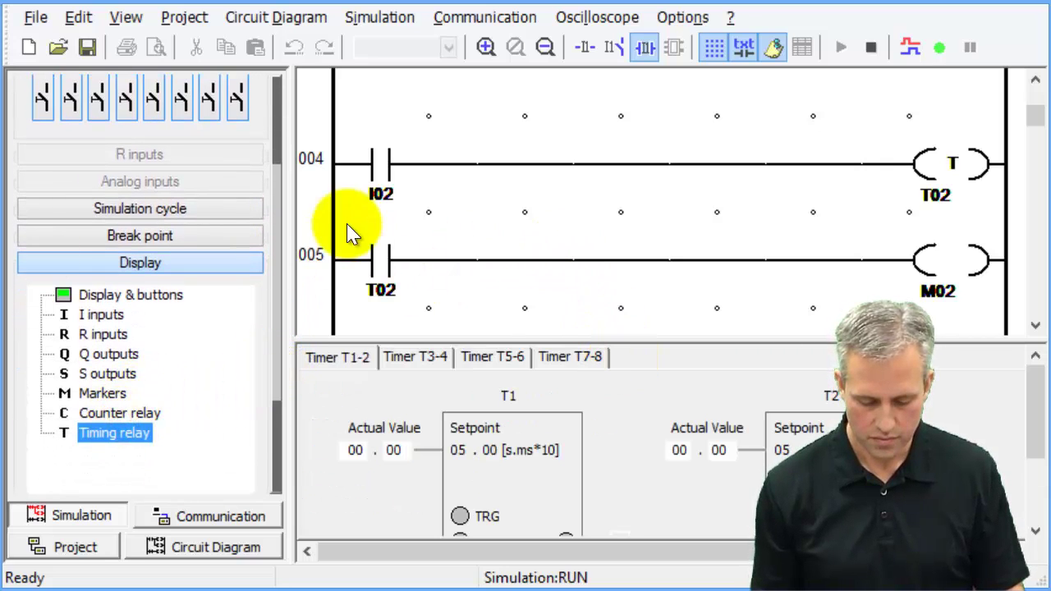
{"action": "left_click_drag", "start_coordinate": [280, 176], "coordinate": [270, 82]}
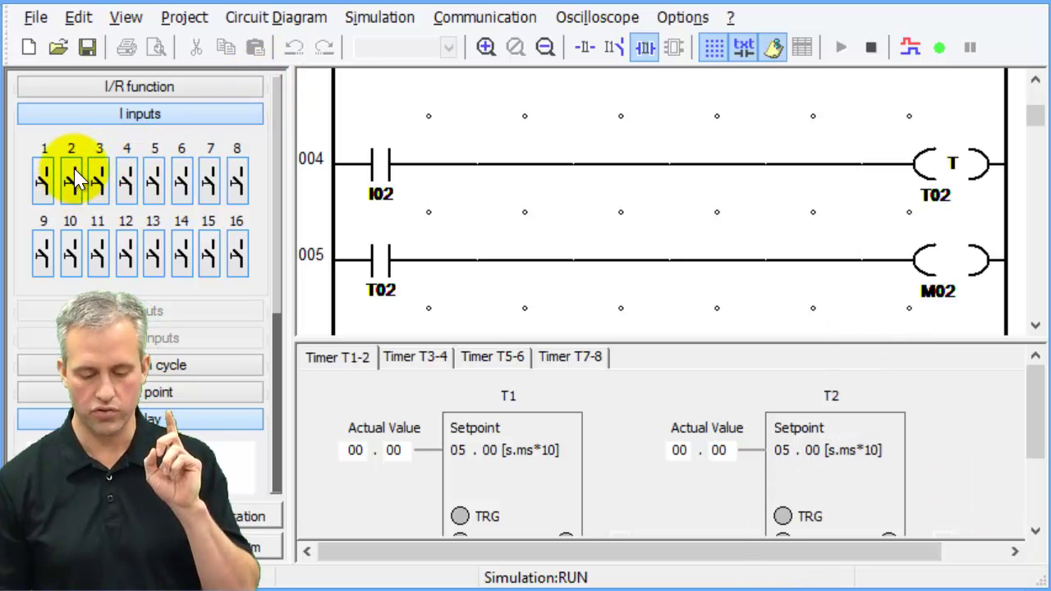
Toggle input I02 on and off, watching M02 hold until T2's off-delay reaches 05.00, and reveal rung 006
{"action": "left_click", "coordinate": [74, 172]}
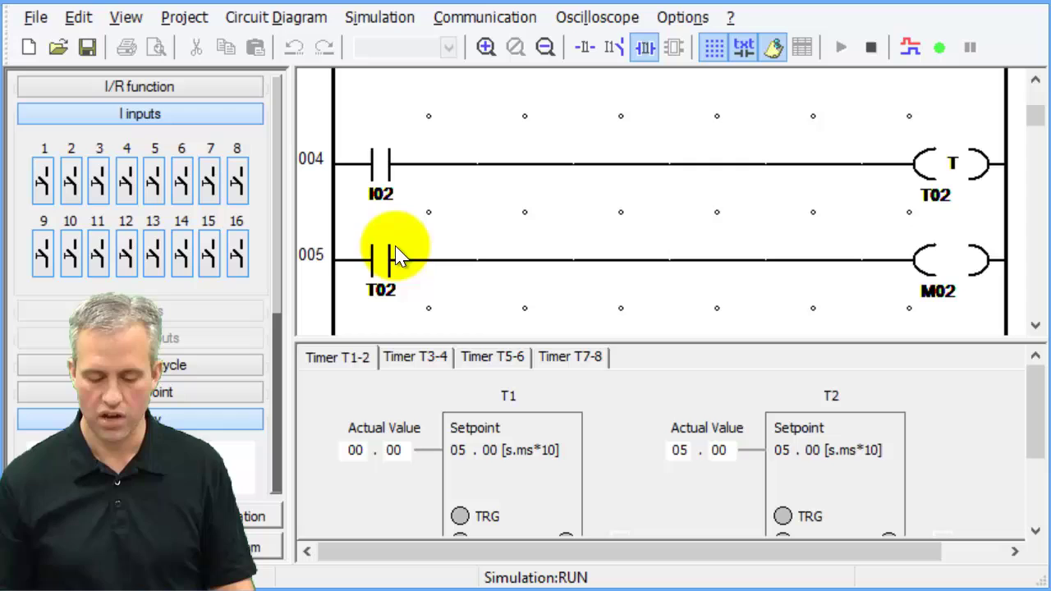
{"action": "left_click", "coordinate": [80, 178]}
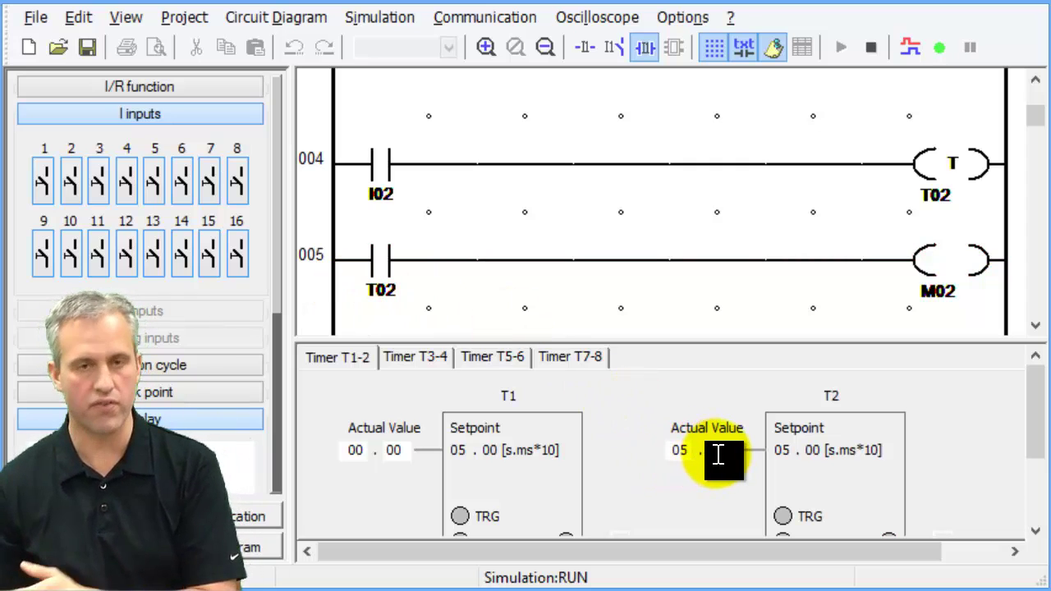
{"action": "left_click", "coordinate": [72, 180]}
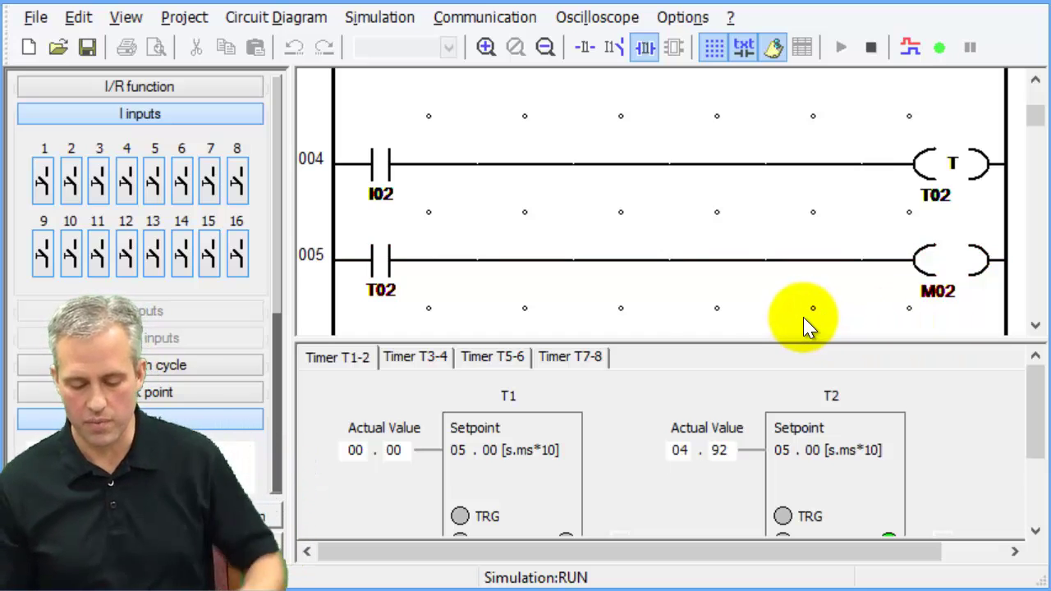
{"action": "left_click", "coordinate": [81, 185]}
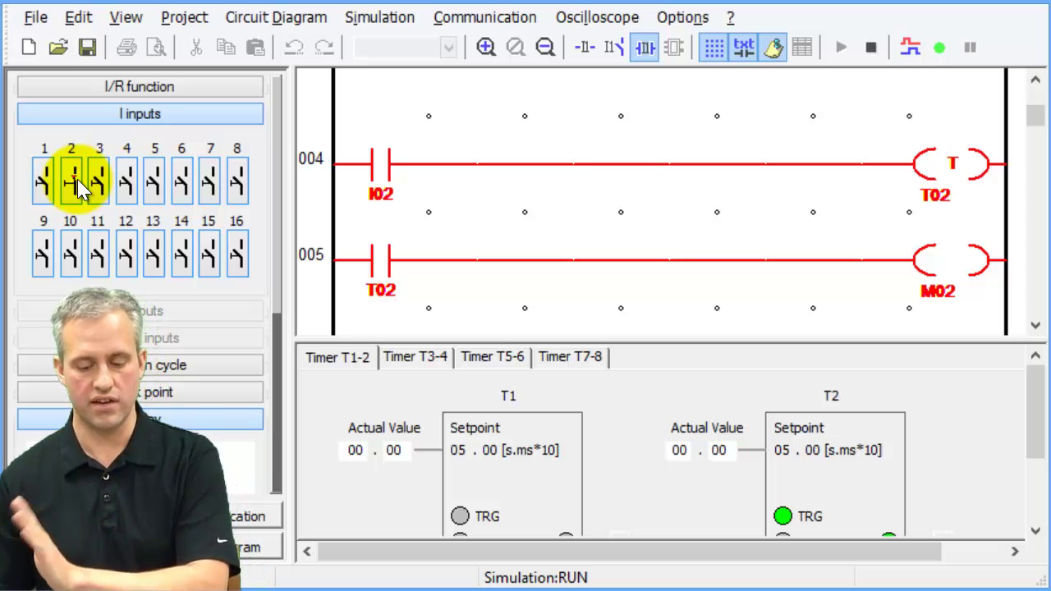
{"action": "left_click", "coordinate": [81, 185]}
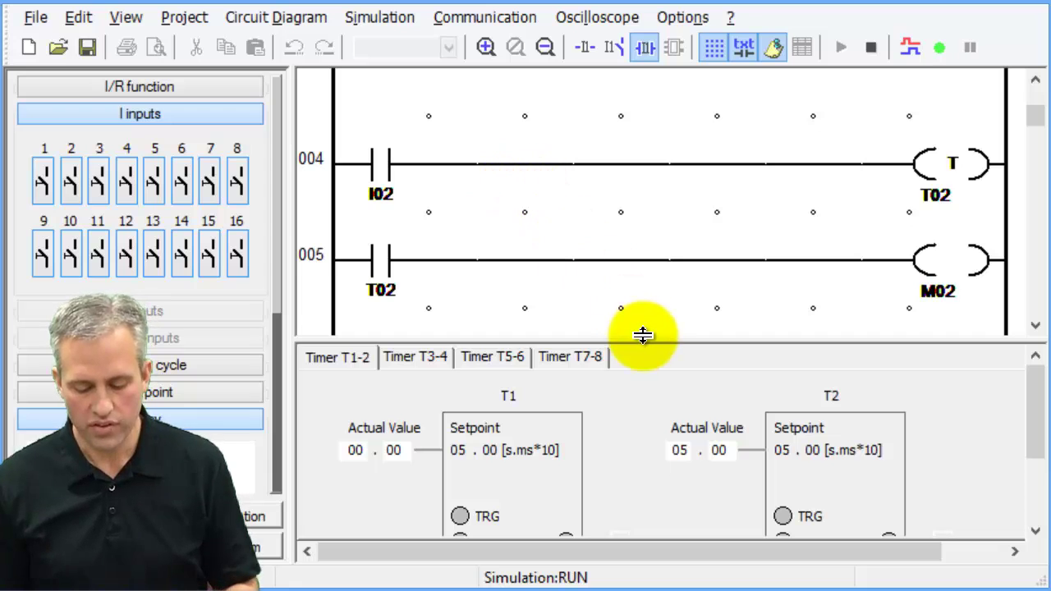
{"action": "left_click_drag", "start_coordinate": [647, 335], "coordinate": [646, 424]}
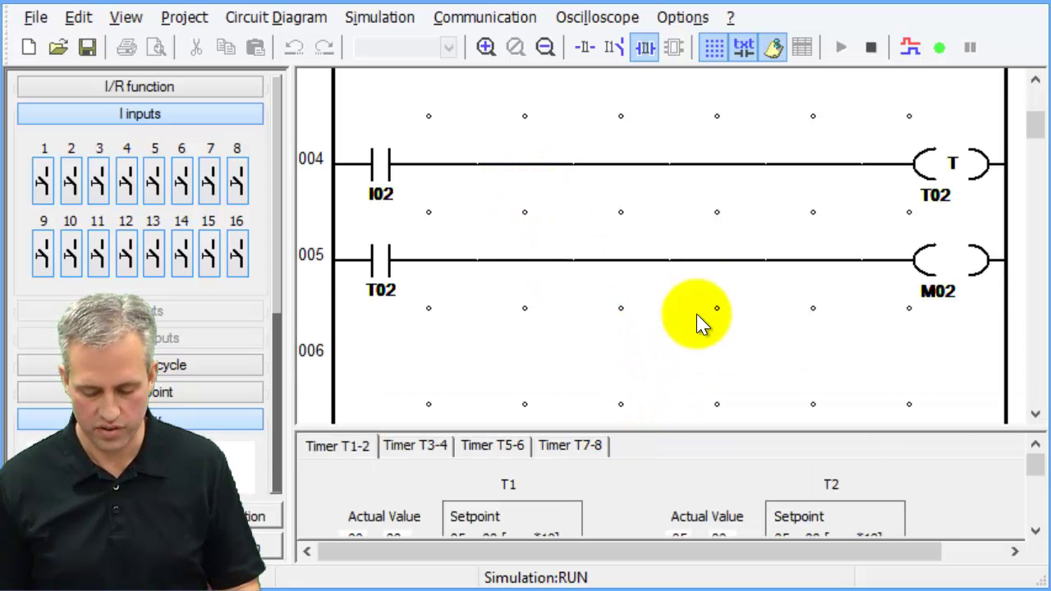
Stop the simulation, zoom the circuit diagram out to show every rung, and start saving the project
{"action": "left_click", "coordinate": [871, 47]}
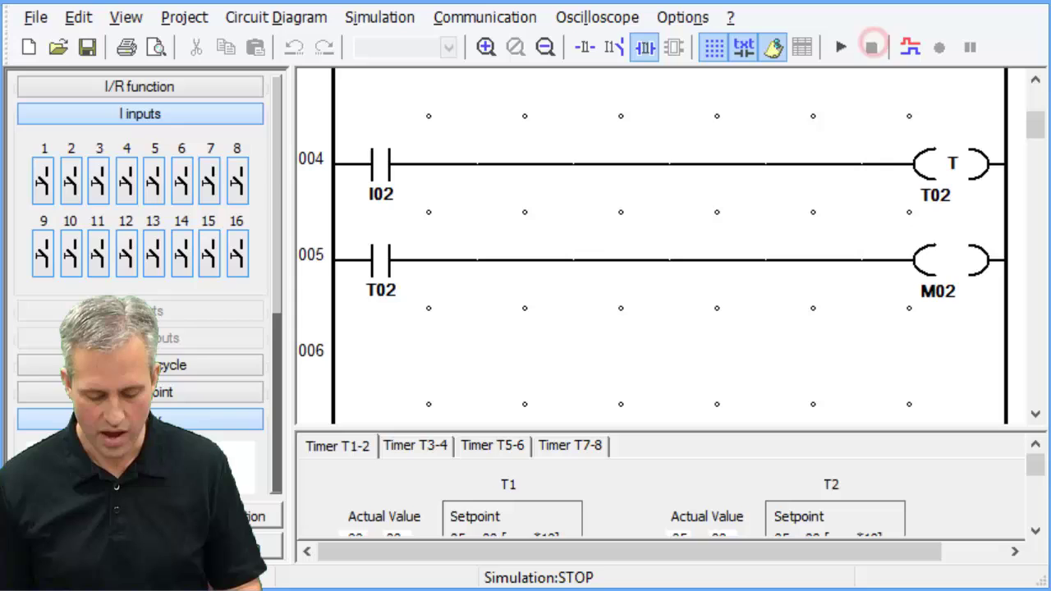
{"action": "left_click", "coordinate": [910, 47]}
{"action": "scroll", "coordinate": [657, 199], "scroll_direction": "up", "scroll_amount": 3}
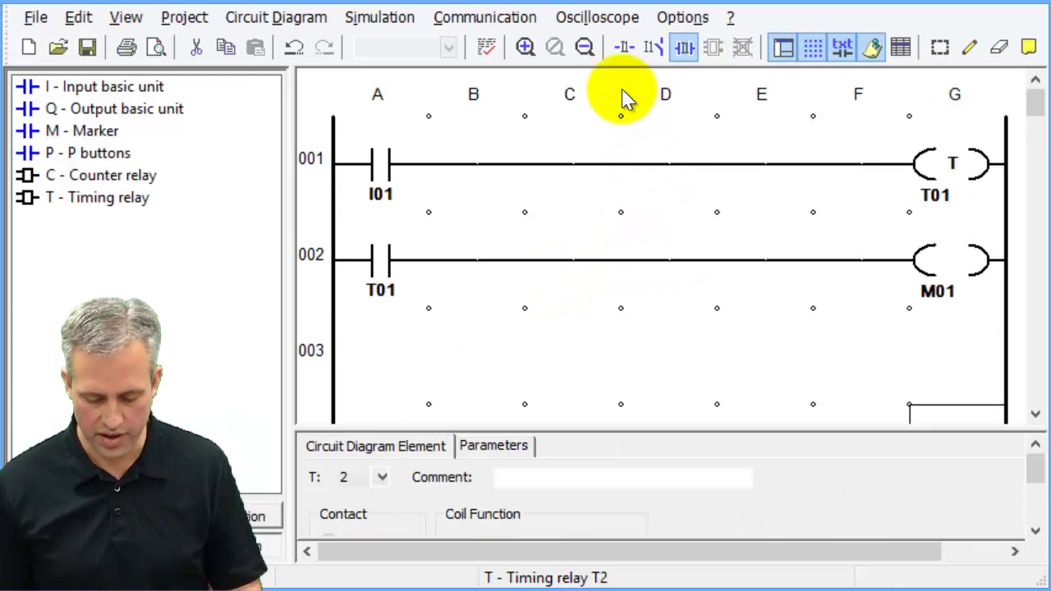
{"action": "left_click", "coordinate": [584, 47]}
{"action": "left_click", "coordinate": [584, 47]}
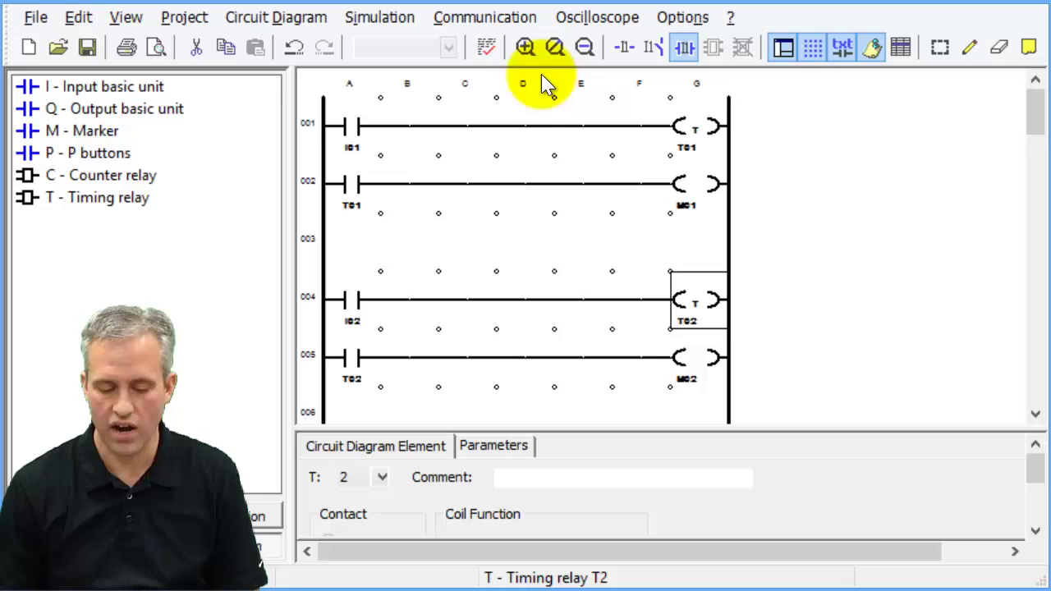
{"action": "left_click", "coordinate": [32, 21]}
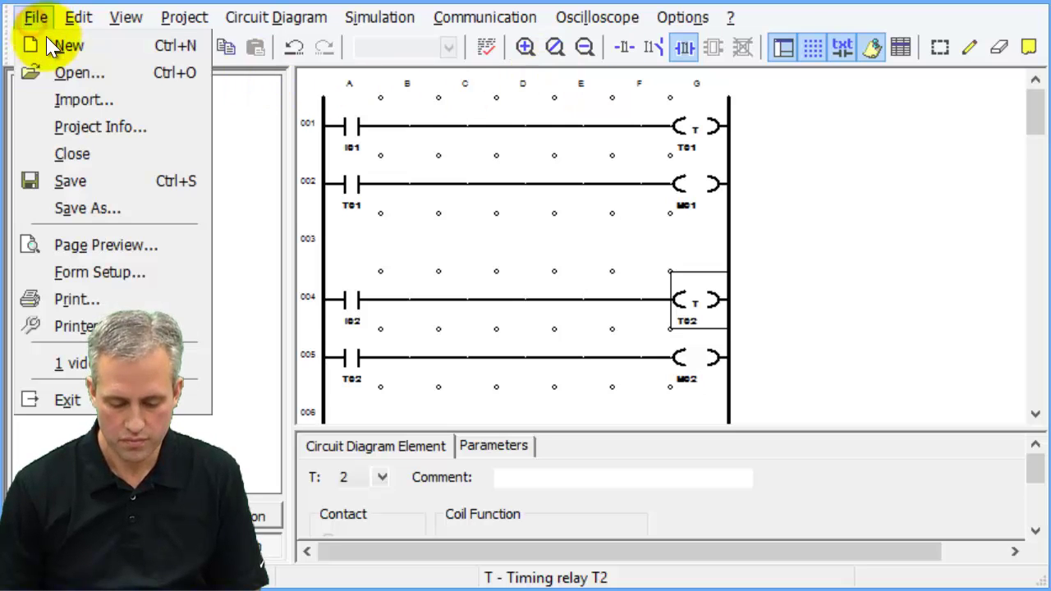
{"action": "left_click", "coordinate": [97, 183]}
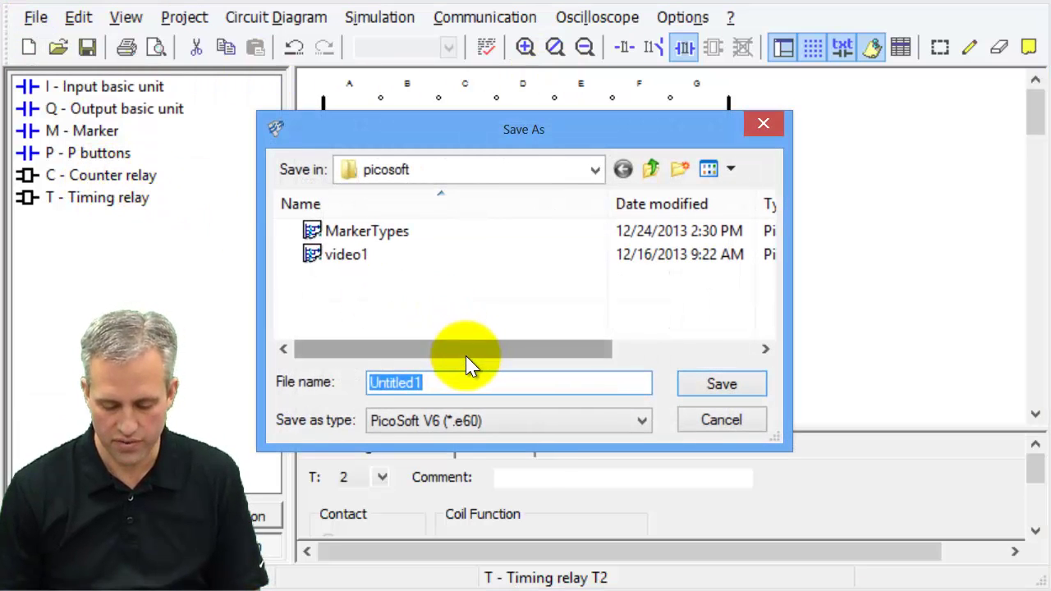